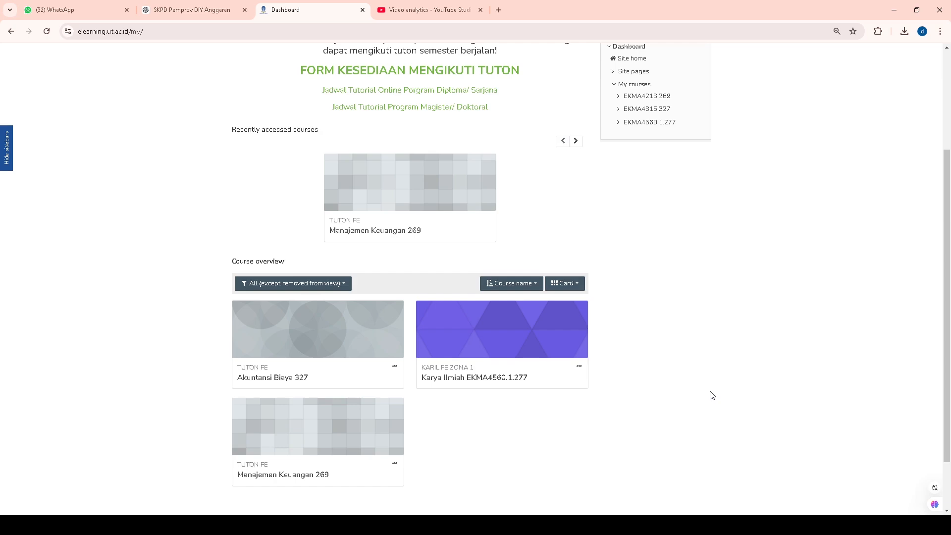
Look over the dashboard's course overview and open the Manajemen Keuangan 269 course.
{"action": "scroll", "coordinate": [711, 395], "scroll_direction": "up", "scroll_amount": 3}
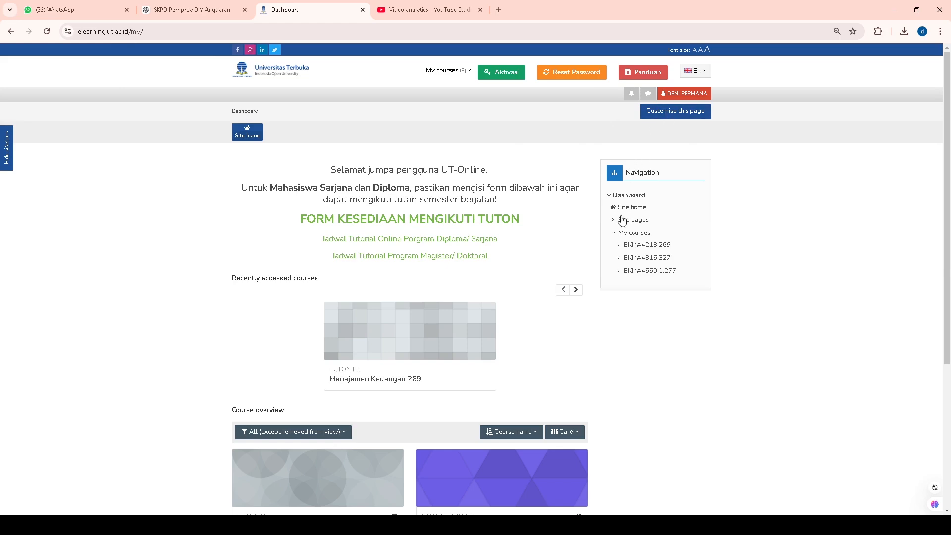
{"action": "scroll", "coordinate": [620, 254], "scroll_direction": "down", "scroll_amount": 1}
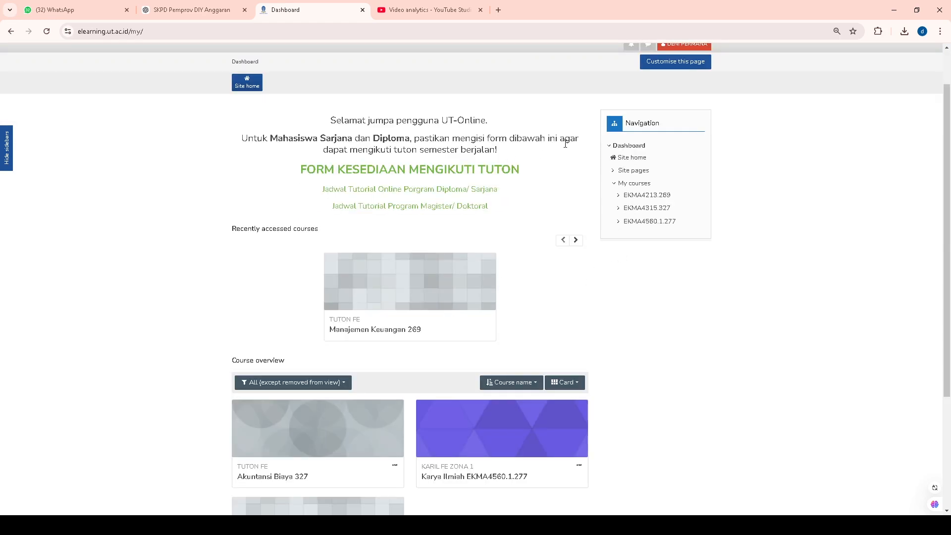
{"action": "scroll", "coordinate": [448, 367], "scroll_direction": "down", "scroll_amount": 3}
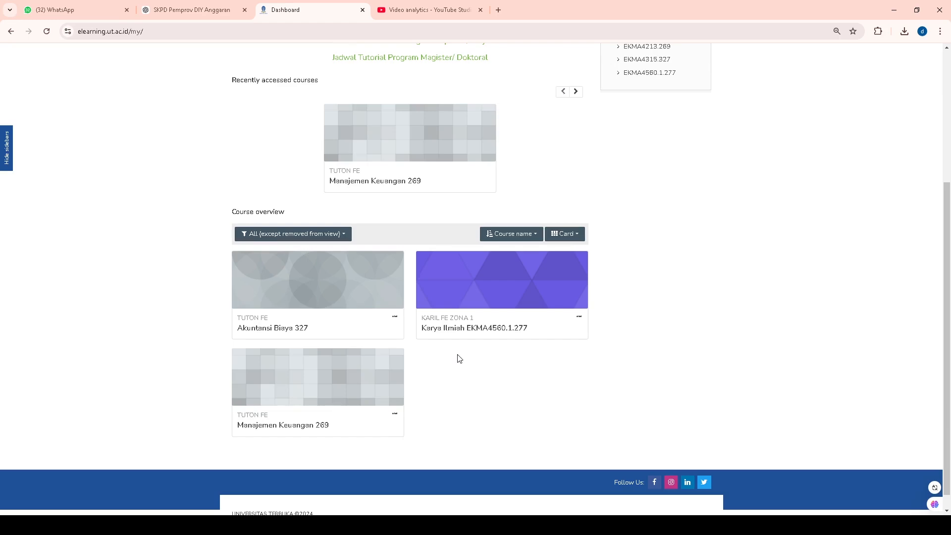
{"action": "scroll", "coordinate": [457, 354], "scroll_direction": "up", "scroll_amount": 2}
{"action": "scroll", "coordinate": [456, 354], "scroll_direction": "up", "scroll_amount": 1}
{"action": "scroll", "coordinate": [456, 356], "scroll_direction": "down", "scroll_amount": 2}
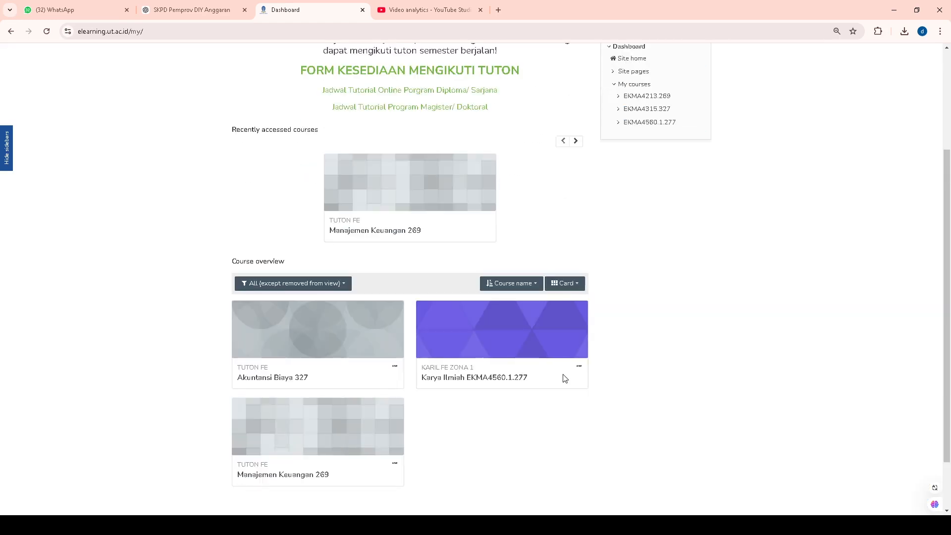
{"action": "scroll", "coordinate": [619, 393], "scroll_direction": "up", "scroll_amount": 2}
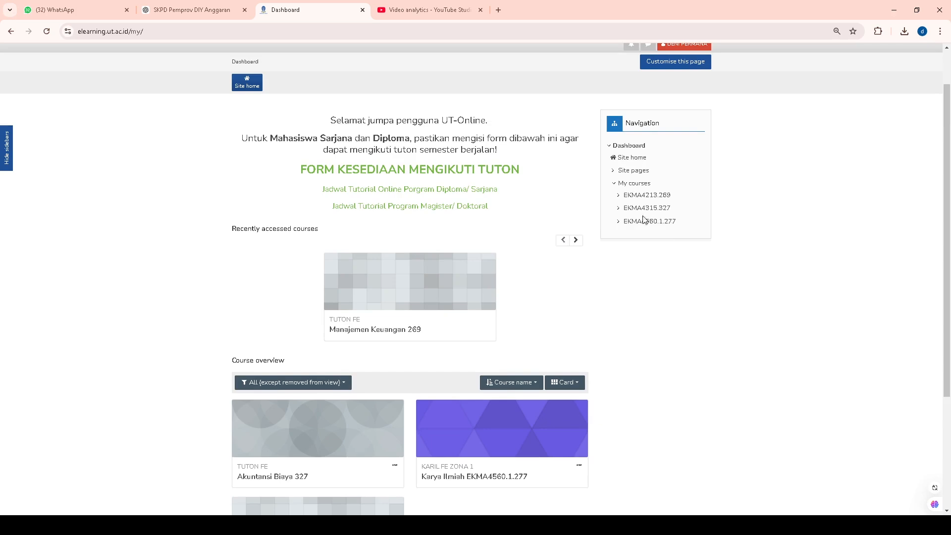
{"action": "scroll", "coordinate": [601, 282], "scroll_direction": "down", "scroll_amount": 2}
{"action": "scroll", "coordinate": [599, 285], "scroll_direction": "up", "scroll_amount": 2}
{"action": "scroll", "coordinate": [525, 294], "scroll_direction": "down", "scroll_amount": 1}
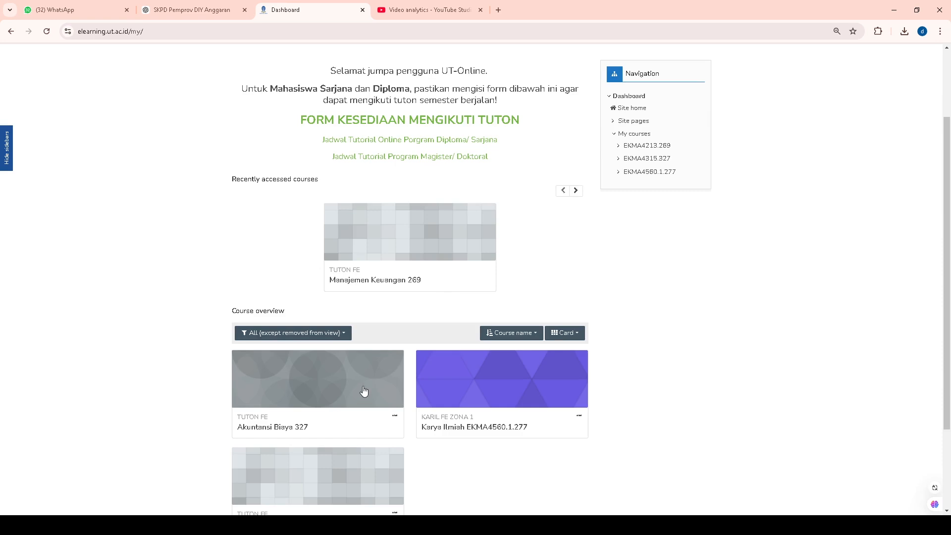
{"action": "left_click", "coordinate": [423, 249]}
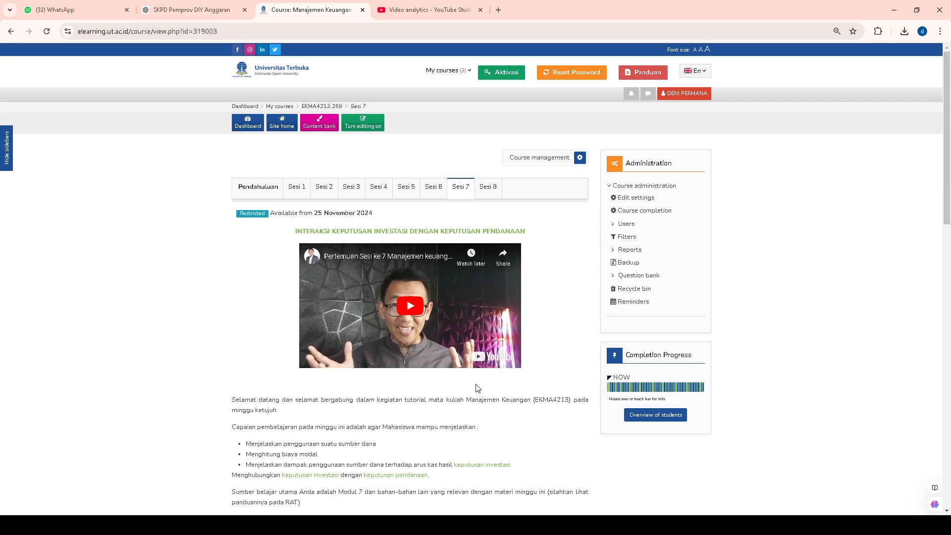
Examine the Sesi 7 page, covering its introduction, attendance, initiation material, tutor evaluation, discussion, assignment and quiz sections.
{"action": "scroll", "coordinate": [477, 387], "scroll_direction": "down", "scroll_amount": 4}
{"action": "scroll", "coordinate": [477, 388], "scroll_direction": "up", "scroll_amount": 4}
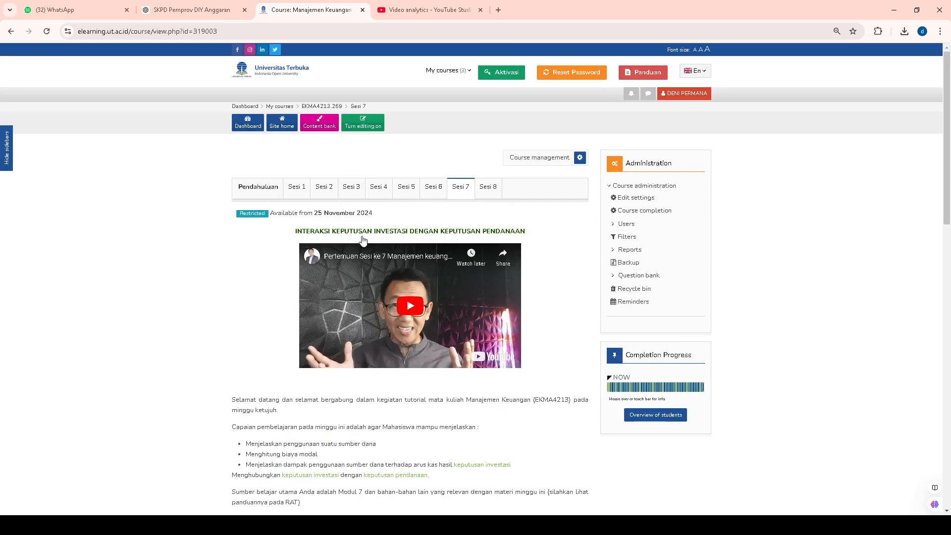
{"action": "scroll", "coordinate": [403, 293], "scroll_direction": "down", "scroll_amount": 13}
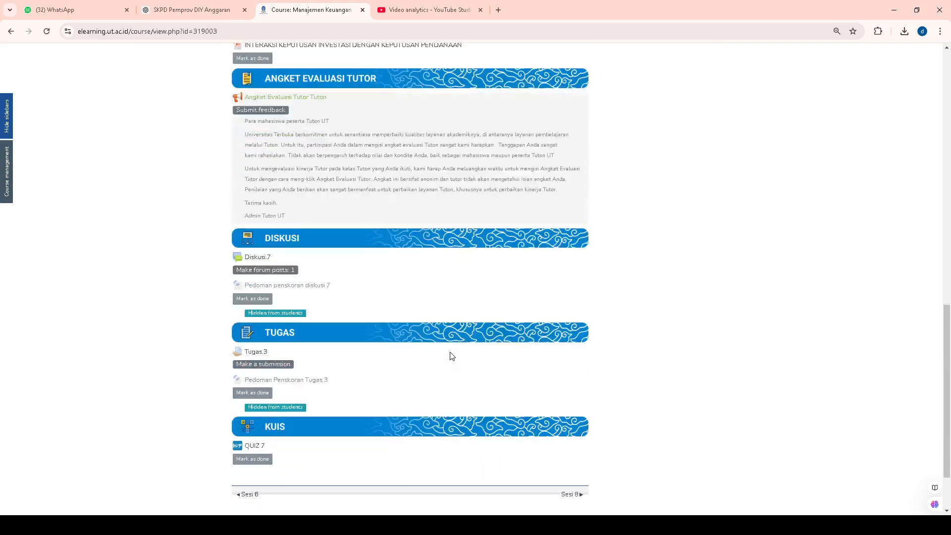
{"action": "scroll", "coordinate": [451, 355], "scroll_direction": "down", "scroll_amount": 3}
{"action": "scroll", "coordinate": [450, 355], "scroll_direction": "up", "scroll_amount": 15}
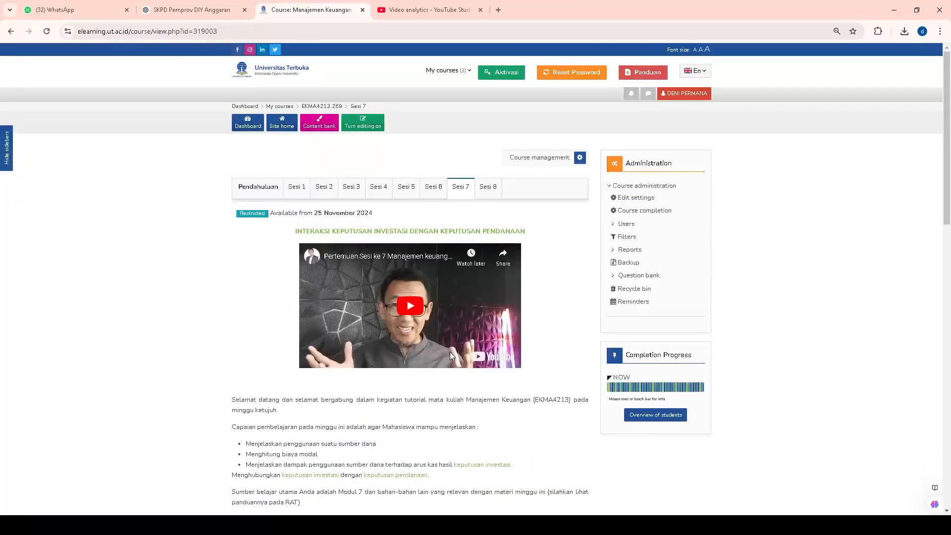
{"action": "scroll", "coordinate": [449, 352], "scroll_direction": "down", "scroll_amount": 7}
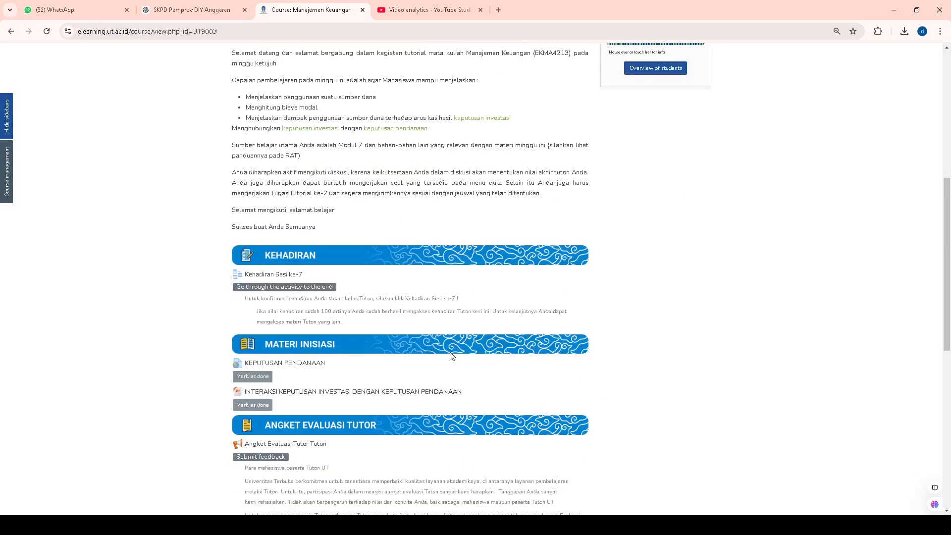
{"action": "scroll", "coordinate": [451, 356], "scroll_direction": "up", "scroll_amount": 7}
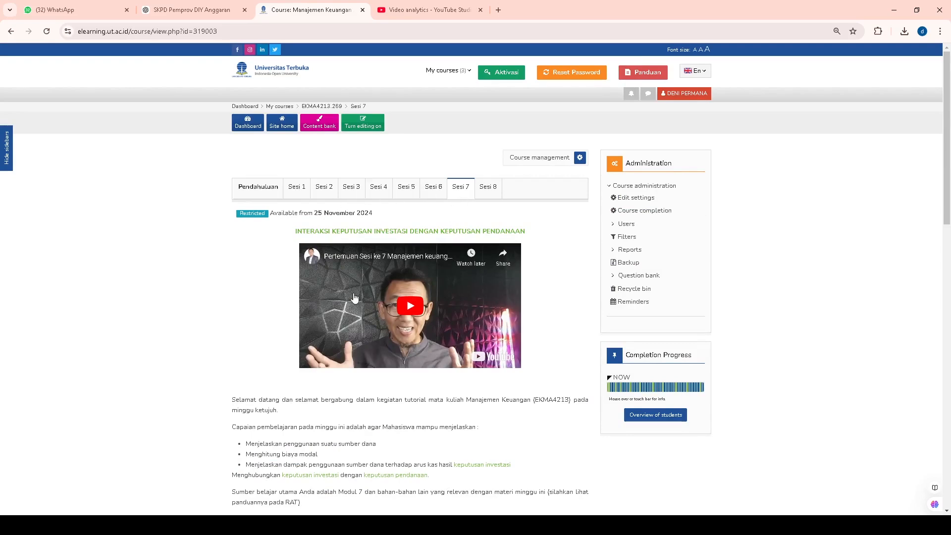
{"action": "scroll", "coordinate": [355, 297], "scroll_direction": "down", "scroll_amount": 6}
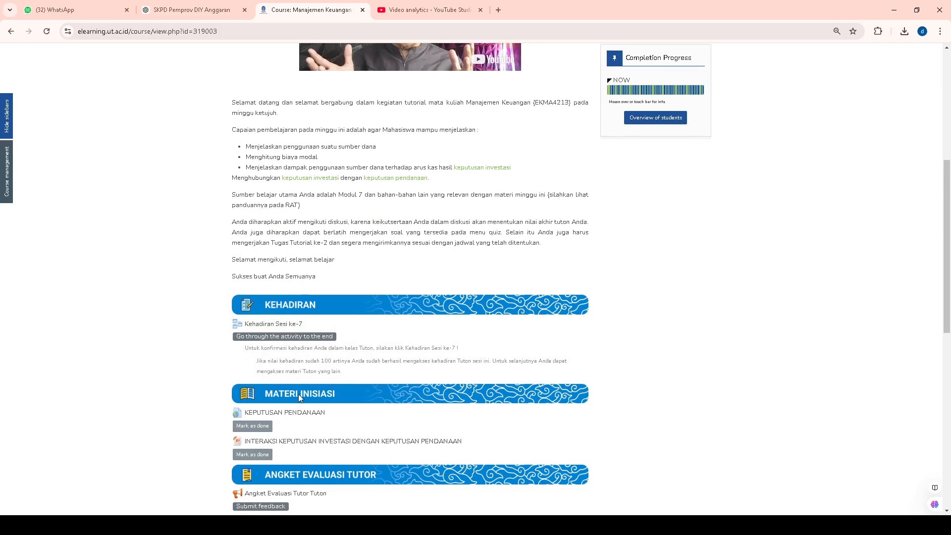
{"action": "scroll", "coordinate": [341, 395], "scroll_direction": "down", "scroll_amount": 3}
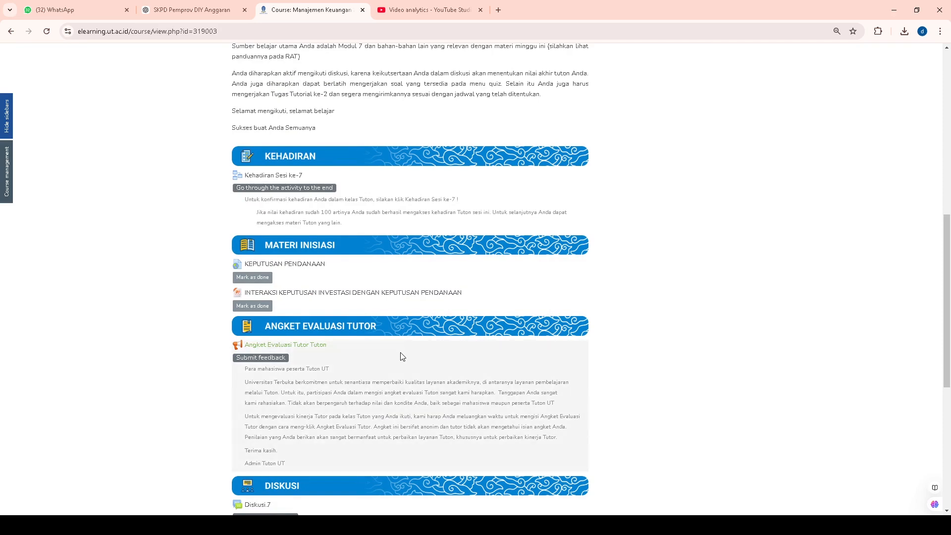
{"action": "scroll", "coordinate": [403, 354], "scroll_direction": "up", "scroll_amount": 5}
{"action": "scroll", "coordinate": [401, 356], "scroll_direction": "down", "scroll_amount": 3}
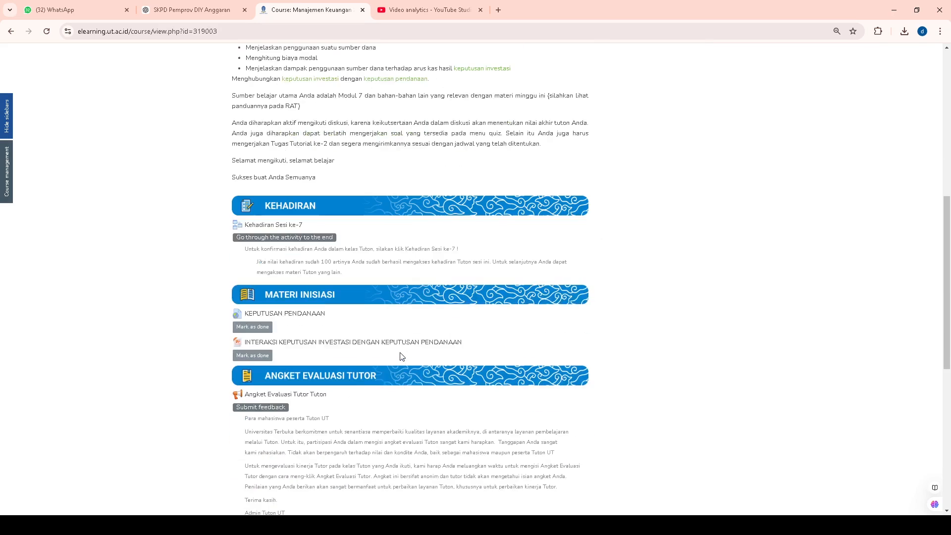
{"action": "scroll", "coordinate": [401, 358], "scroll_direction": "down", "scroll_amount": 3}
{"action": "scroll", "coordinate": [401, 357], "scroll_direction": "down", "scroll_amount": 2}
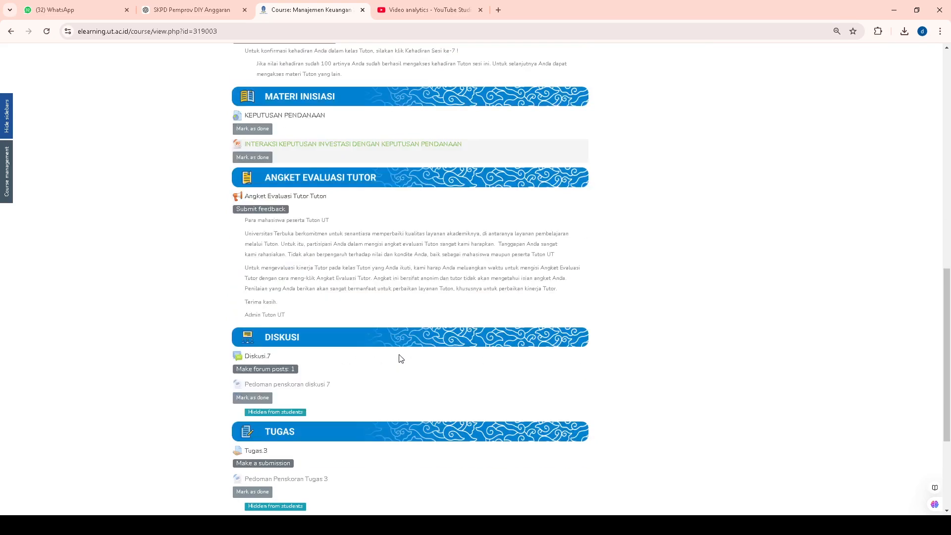
{"action": "scroll", "coordinate": [402, 358], "scroll_direction": "down", "scroll_amount": 2}
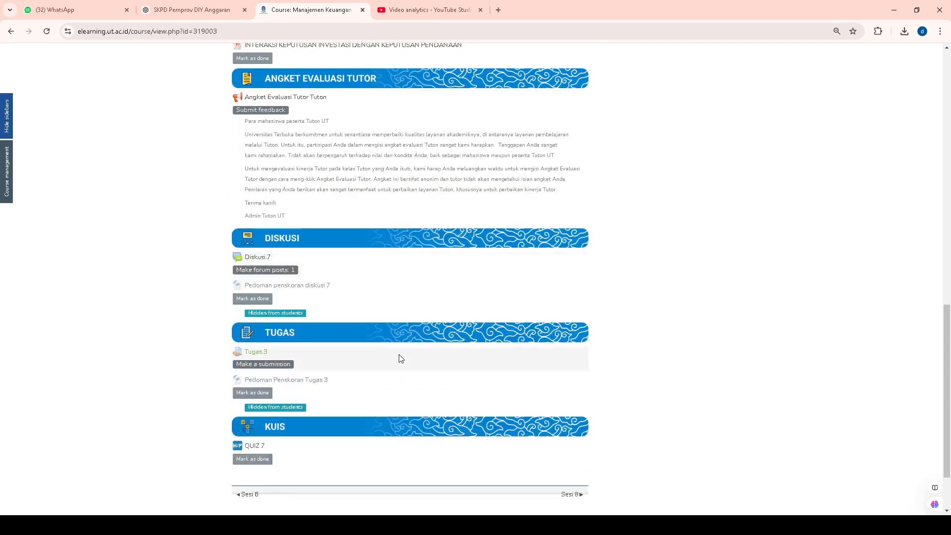
{"action": "scroll", "coordinate": [401, 357], "scroll_direction": "up", "scroll_amount": 2}
{"action": "scroll", "coordinate": [401, 357], "scroll_direction": "up", "scroll_amount": 5}
{"action": "scroll", "coordinate": [401, 357], "scroll_direction": "up", "scroll_amount": 6}
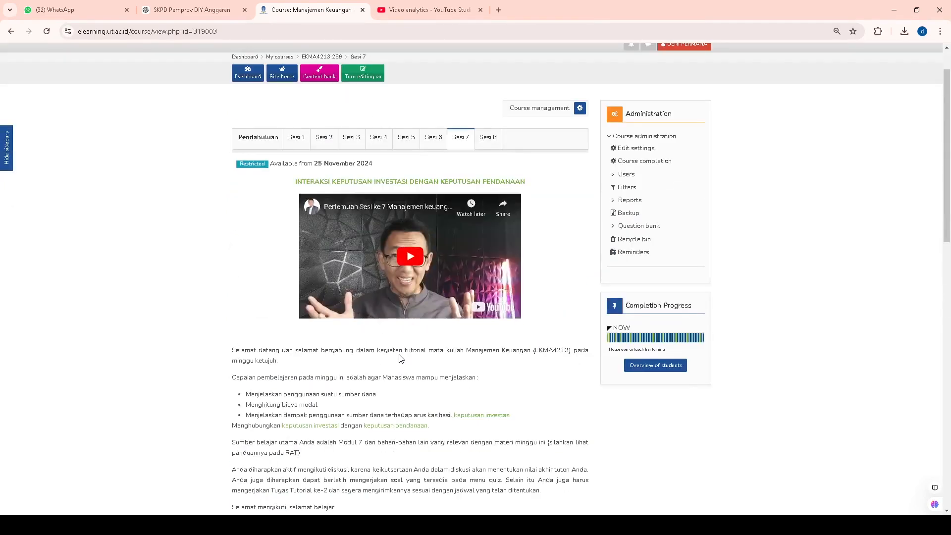
{"action": "scroll", "coordinate": [403, 356], "scroll_direction": "down", "scroll_amount": 10}
{"action": "scroll", "coordinate": [435, 312], "scroll_direction": "down", "scroll_amount": 2}
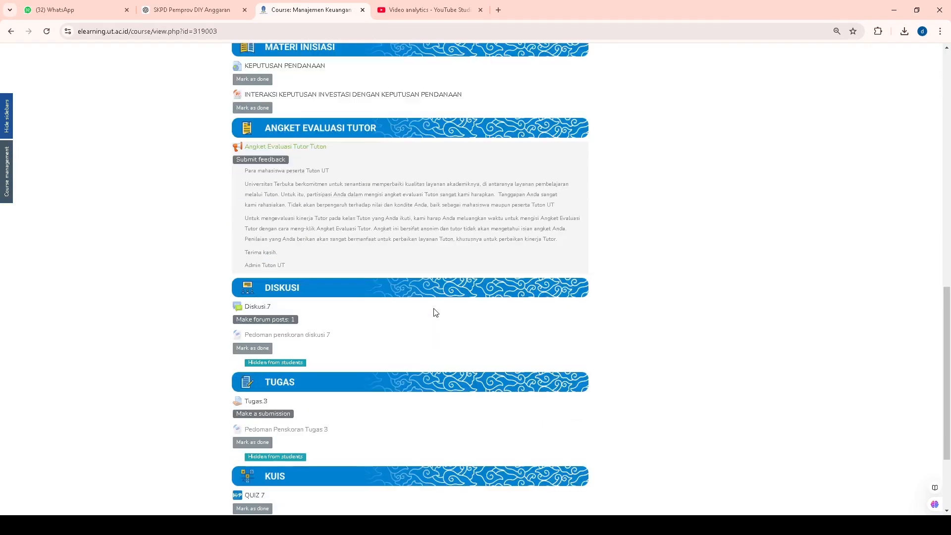
Download the Pedoman Penskoran Tugas 3 scoring guide from the TUGAS section.
{"action": "scroll", "coordinate": [307, 357], "scroll_direction": "down", "scroll_amount": 1}
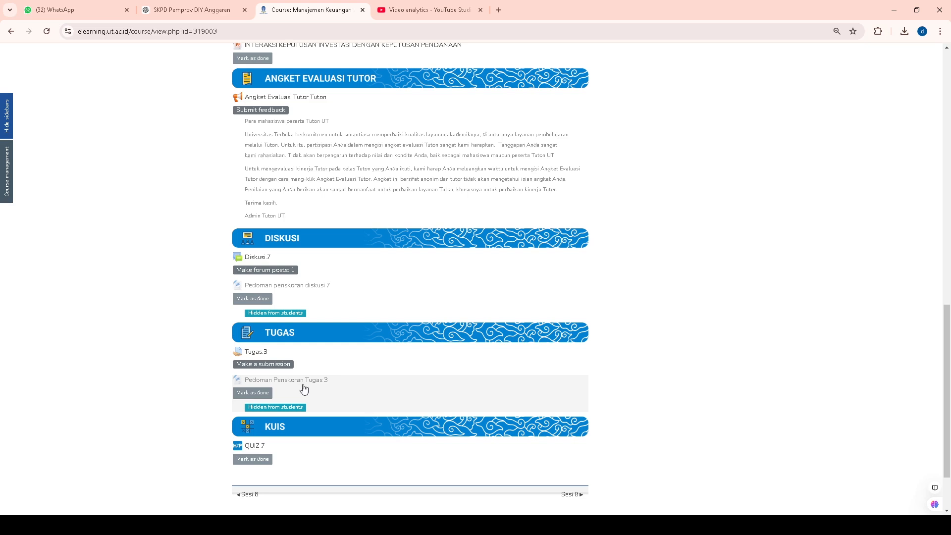
{"action": "left_click", "coordinate": [252, 382]}
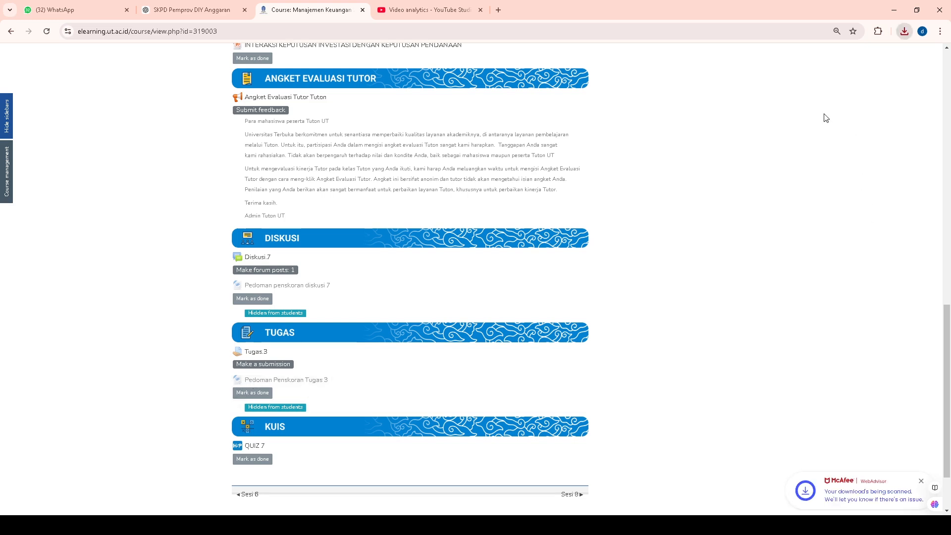
{"action": "left_click", "coordinate": [884, 61]}
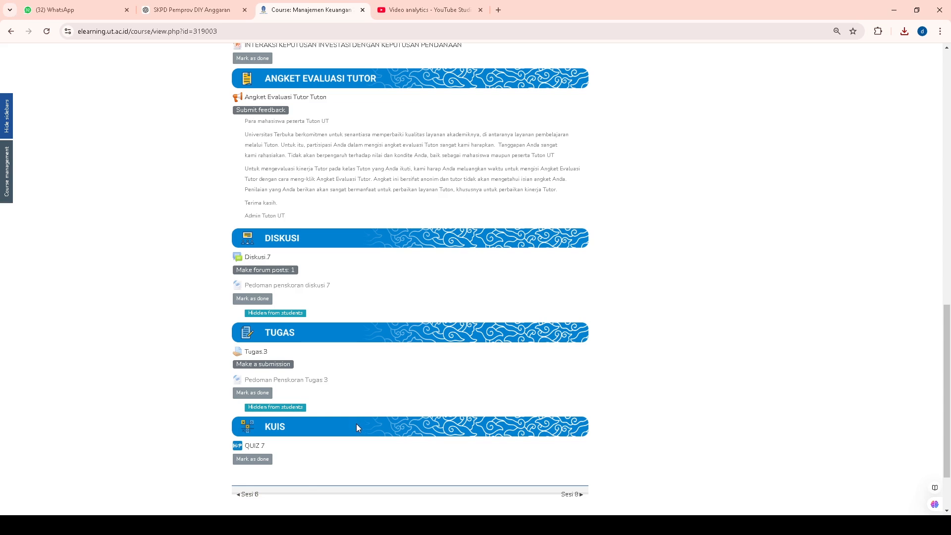
Open the Tugas.3 assignment and view all of its submissions, checking the grading statuses of the first ten students.
{"action": "left_click", "coordinate": [248, 354]}
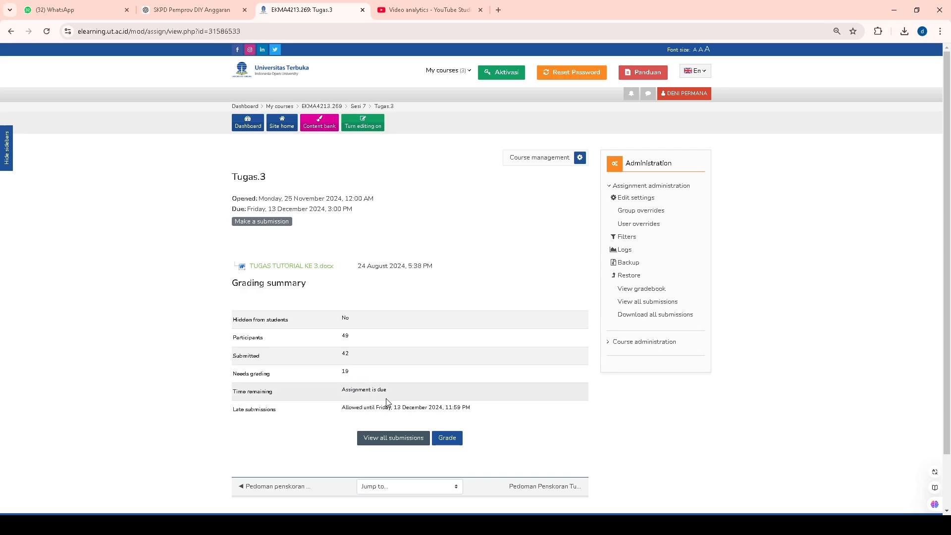
{"action": "left_click", "coordinate": [390, 439]}
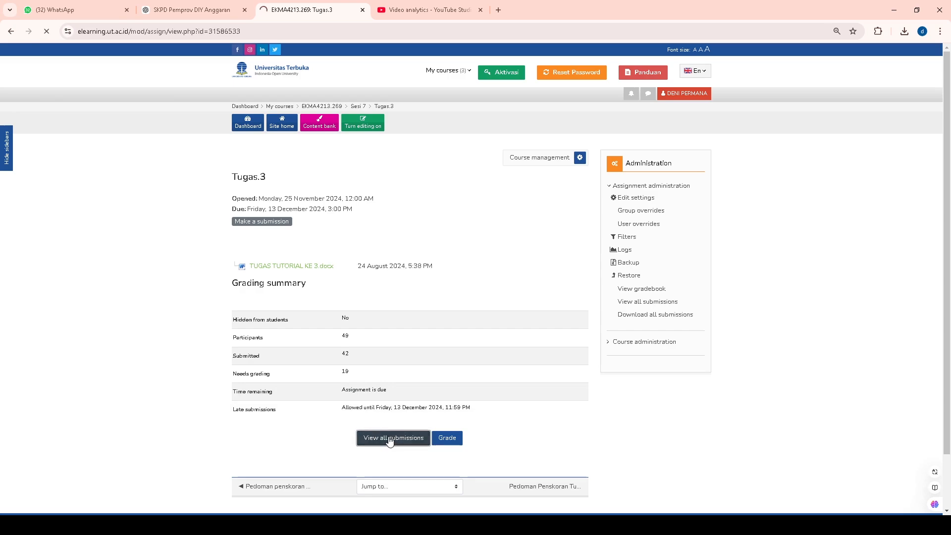
{"action": "scroll", "coordinate": [401, 426], "scroll_direction": "down", "scroll_amount": 3}
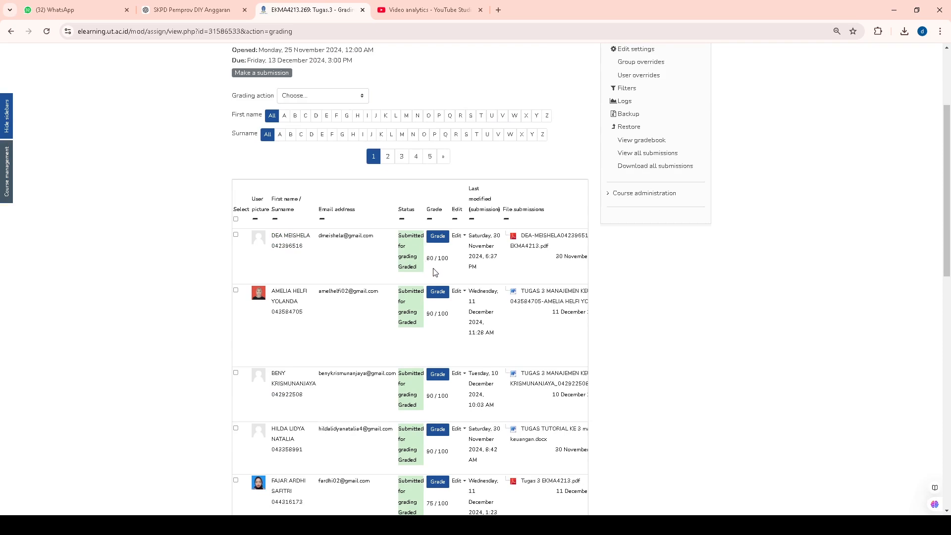
{"action": "scroll", "coordinate": [435, 272], "scroll_direction": "down", "scroll_amount": 2}
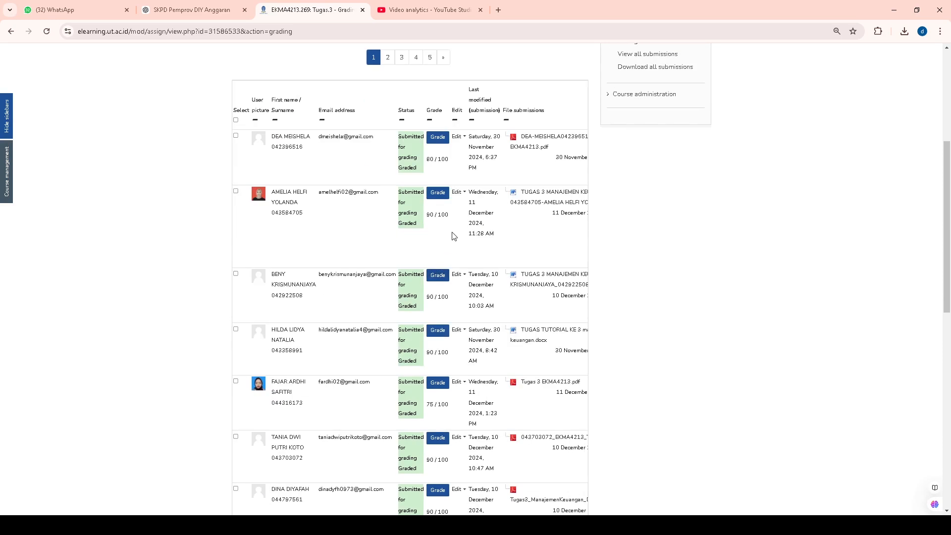
{"action": "scroll", "coordinate": [427, 300], "scroll_direction": "down", "scroll_amount": 7}
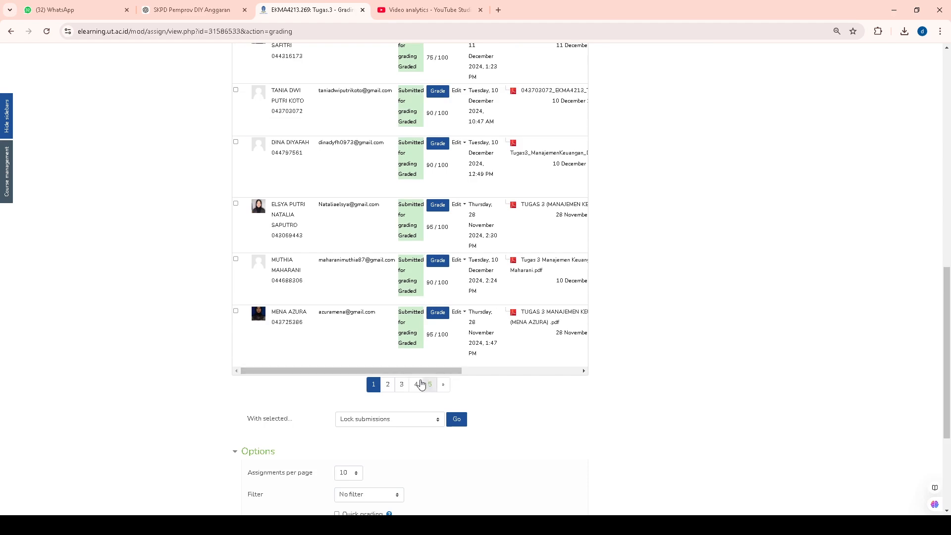
Go to page 2 of the Tugas.3 submissions and check each student's grading status.
{"action": "left_click", "coordinate": [388, 393]}
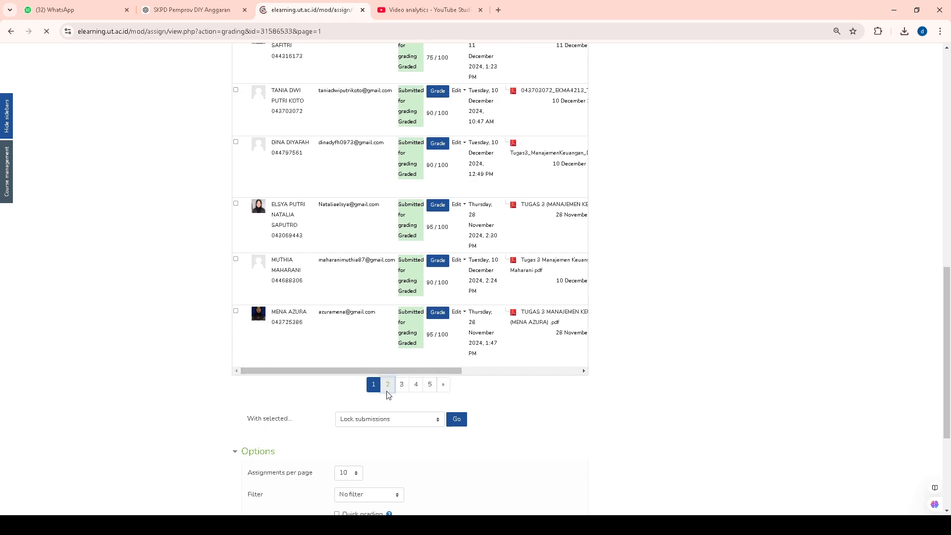
{"action": "scroll", "coordinate": [430, 379], "scroll_direction": "down", "scroll_amount": 4}
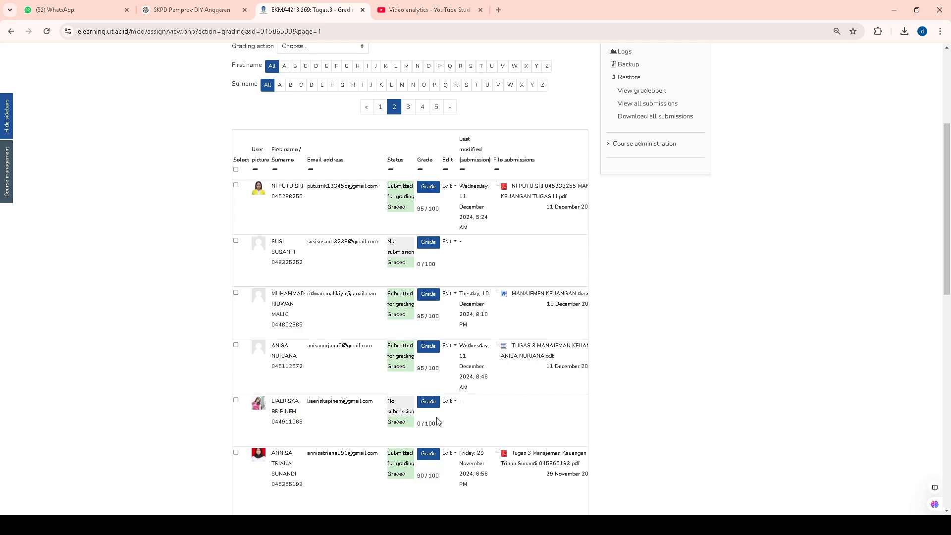
{"action": "scroll", "coordinate": [443, 426], "scroll_direction": "down", "scroll_amount": 2}
{"action": "scroll", "coordinate": [399, 337], "scroll_direction": "down", "scroll_amount": 3}
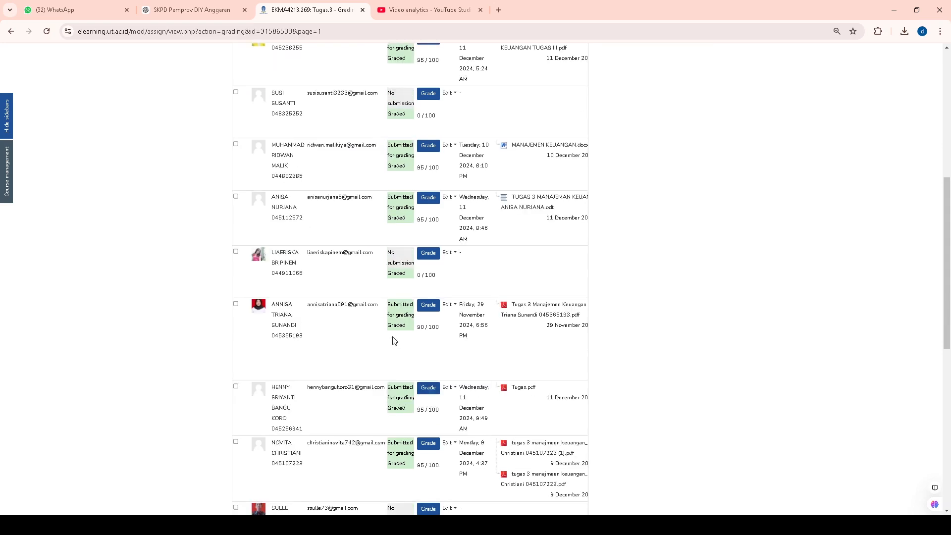
{"action": "scroll", "coordinate": [453, 366], "scroll_direction": "down", "scroll_amount": 2}
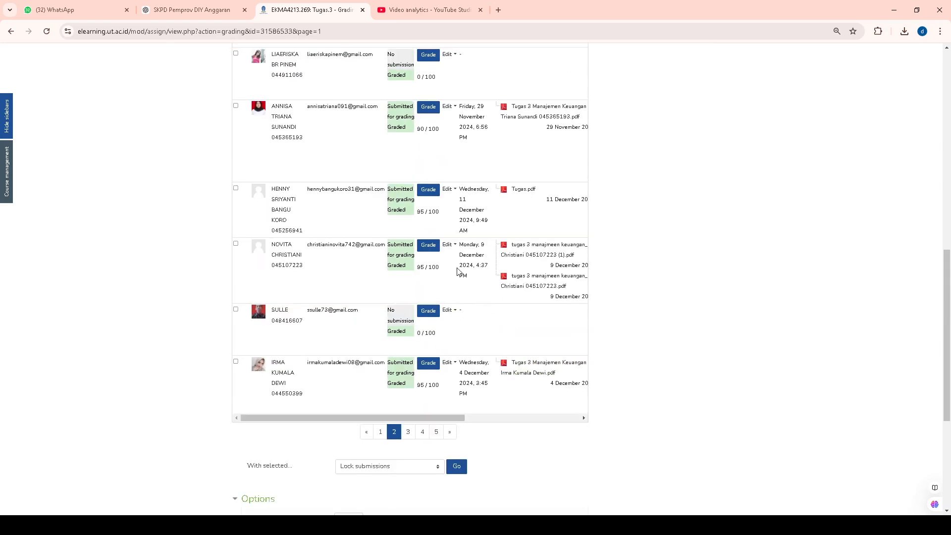
Go to page 3 of the submissions and open grading for the first ungraded student, who has no submission.
{"action": "left_click", "coordinate": [407, 435]}
{"action": "scroll", "coordinate": [523, 416], "scroll_direction": "down", "scroll_amount": 5}
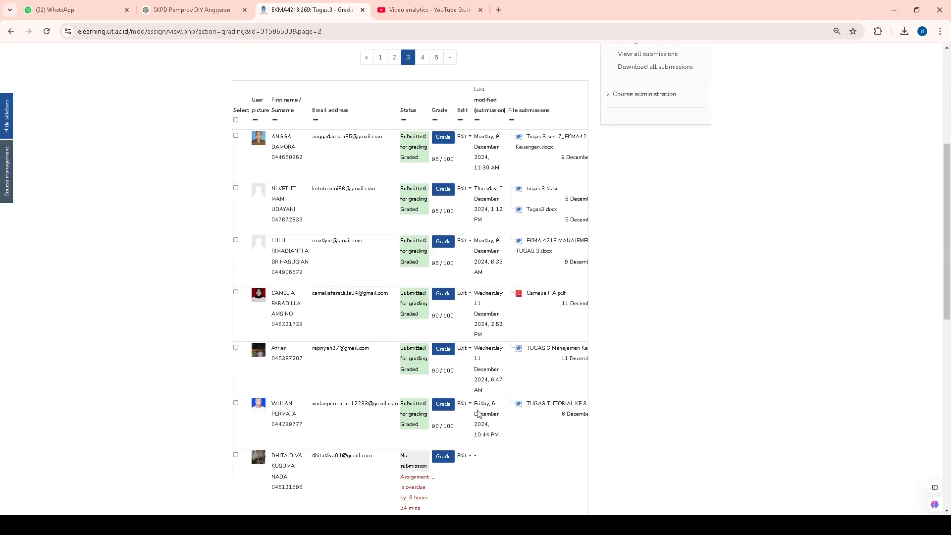
{"action": "scroll", "coordinate": [478, 413], "scroll_direction": "down", "scroll_amount": 3}
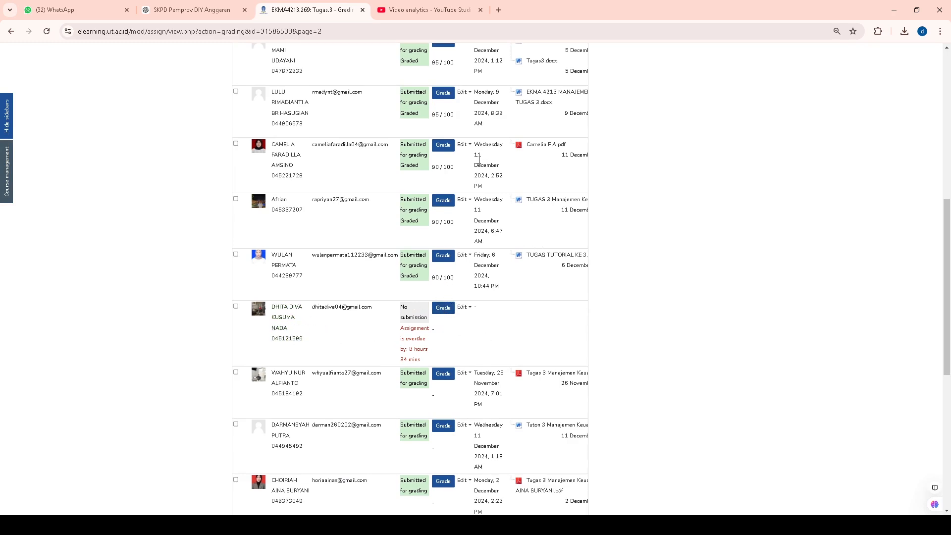
{"action": "left_click", "coordinate": [443, 309]}
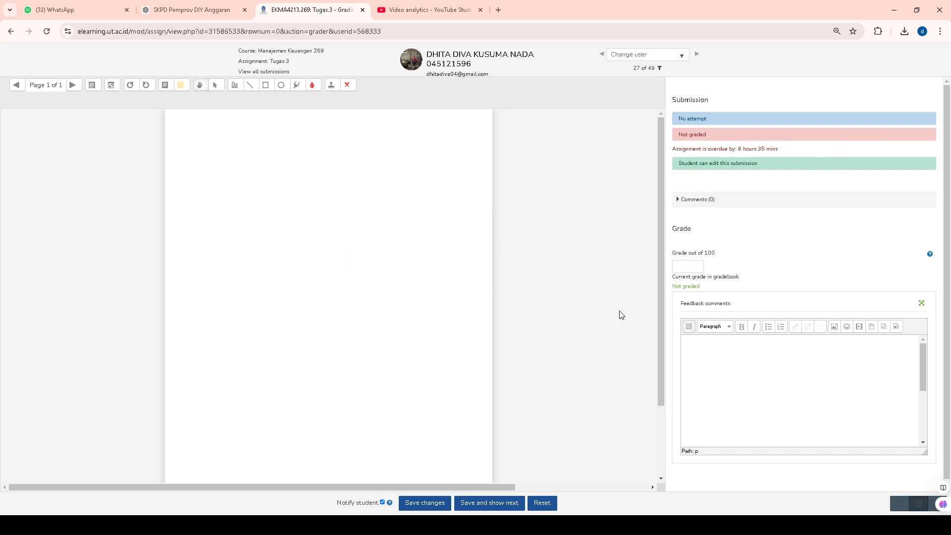
Grade the student without a submission 0, comment "anda harus selalu mengumpulkan tugas tepat waktu", and save and go to the next student.
{"action": "left_click", "coordinate": [676, 268]}
{"action": "left_click", "coordinate": [695, 372]}
{"action": "type", "text": "anda harus selalu mengumpulkan tu"}
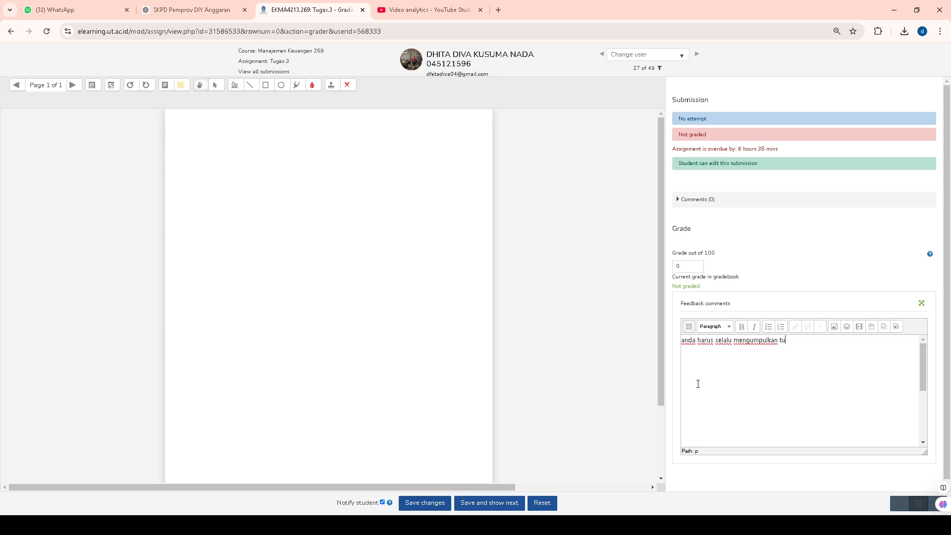
{"action": "type", "text": "gas tepat waktu"}
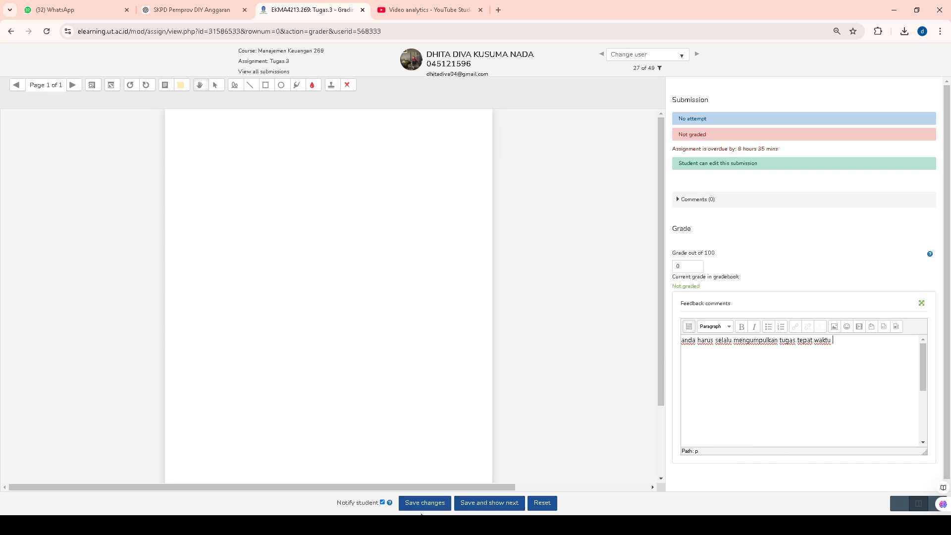
{"action": "left_click", "coordinate": [503, 507]}
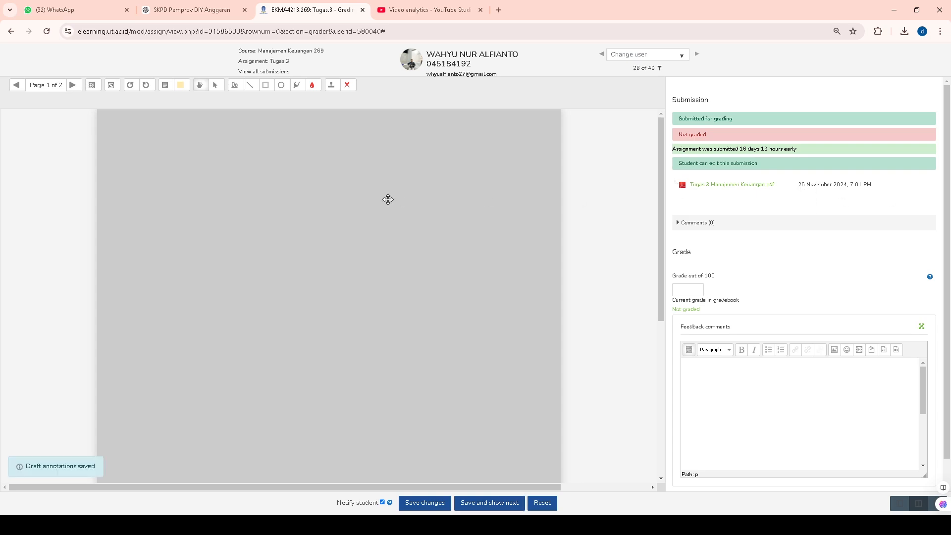
Examine page 1 of the next student's submission and open the attached Tugas 3 Manajemen Keuangan.pdf.
{"action": "scroll", "coordinate": [282, 270], "scroll_direction": "down", "scroll_amount": 5}
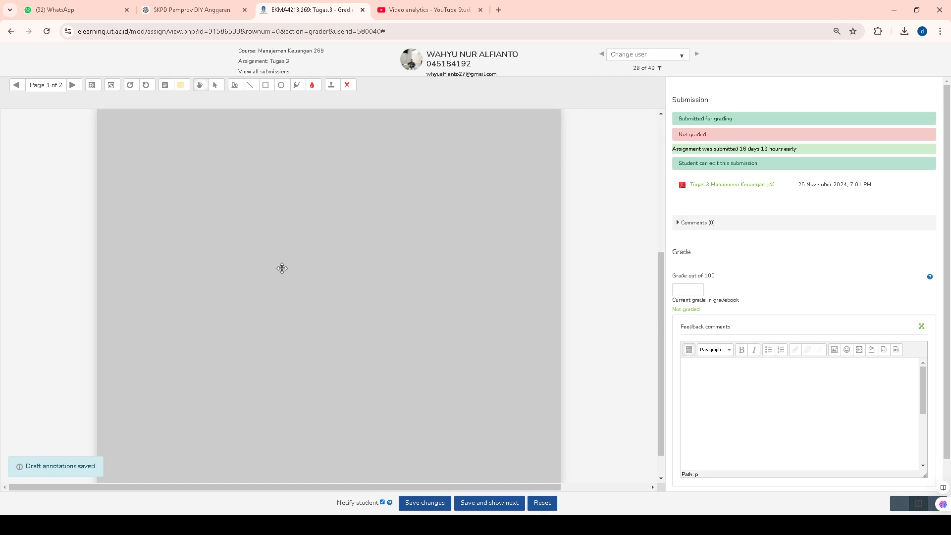
{"action": "scroll", "coordinate": [280, 272], "scroll_direction": "up", "scroll_amount": 5}
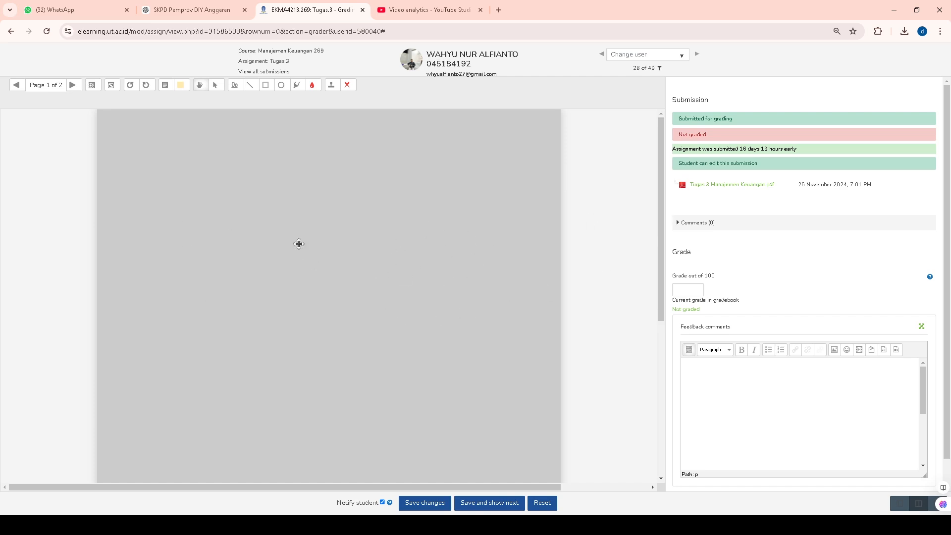
{"action": "scroll", "coordinate": [628, 255], "scroll_direction": "down", "scroll_amount": 5}
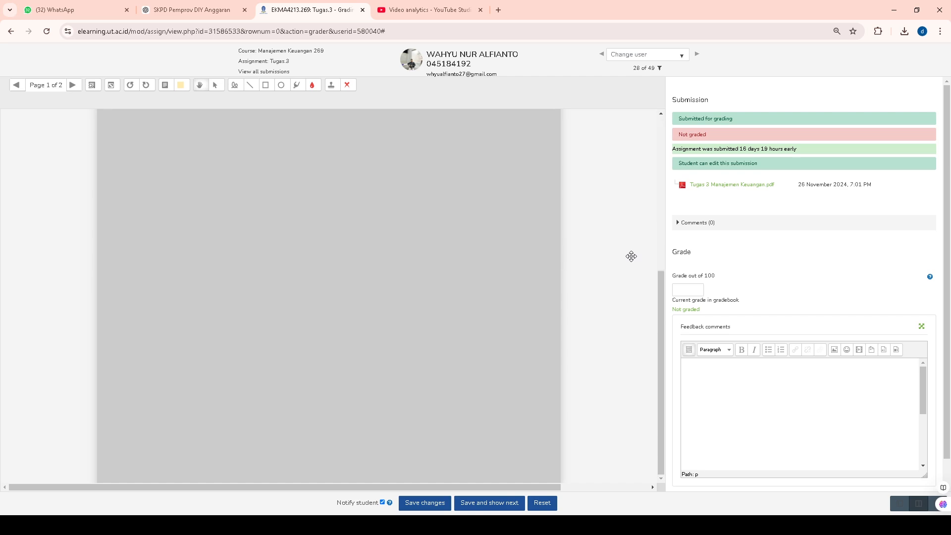
{"action": "scroll", "coordinate": [631, 256], "scroll_direction": "up", "scroll_amount": 4}
{"action": "scroll", "coordinate": [631, 256], "scroll_direction": "up", "scroll_amount": 1}
{"action": "scroll", "coordinate": [631, 256], "scroll_direction": "down", "scroll_amount": 6}
{"action": "scroll", "coordinate": [512, 277], "scroll_direction": "up", "scroll_amount": 6}
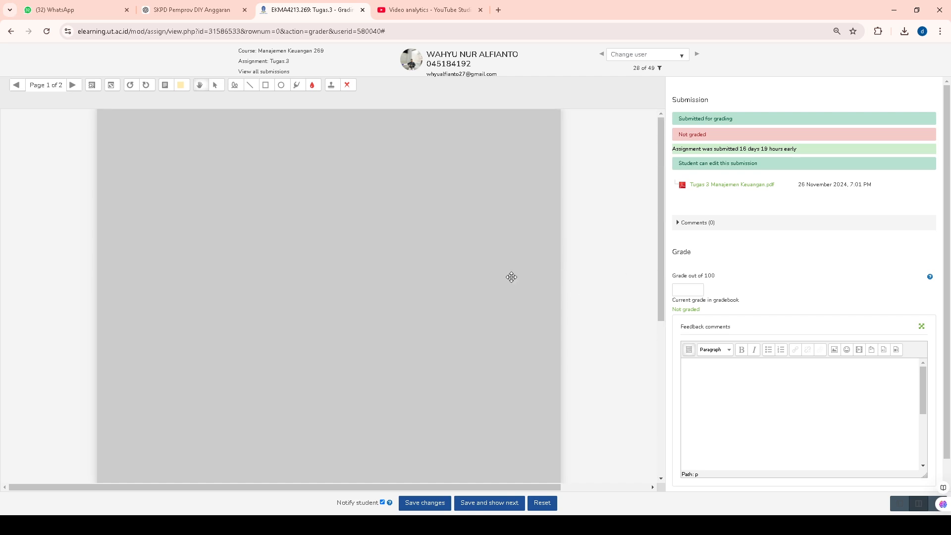
{"action": "left_click", "coordinate": [738, 185]}
Grade this submission 90, comment "jawaban anda ada yang belum lengkap", and save and go to the next student.
{"action": "left_click", "coordinate": [689, 288]}
{"action": "left_click", "coordinate": [720, 387]}
{"action": "type", "text": "jawaban anada ada yang bel"}
{"action": "type", "text": "um lengkap."}
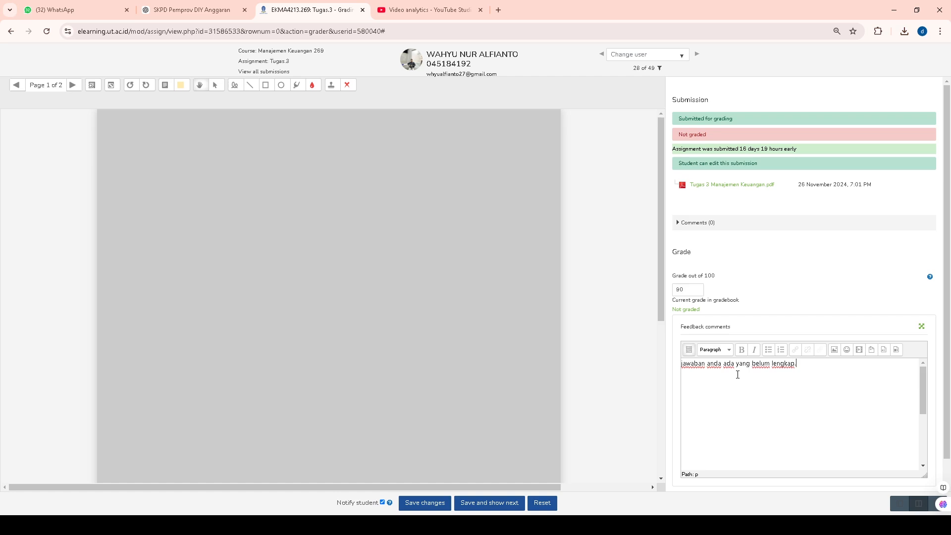
{"action": "key", "text": "BackSpace"}
{"action": "left_click_drag", "start_coordinate": [662, 238], "coordinate": [676, 219]}
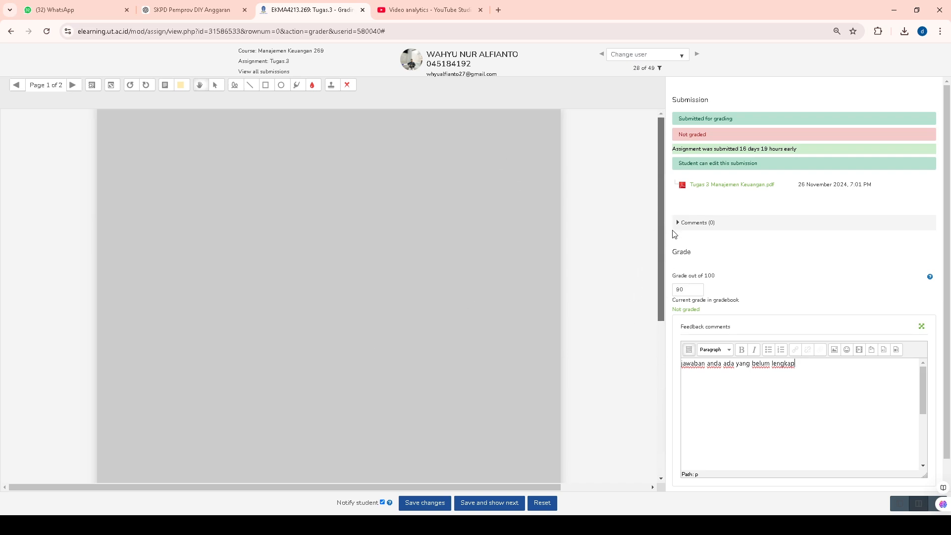
{"action": "left_click", "coordinate": [510, 505]}
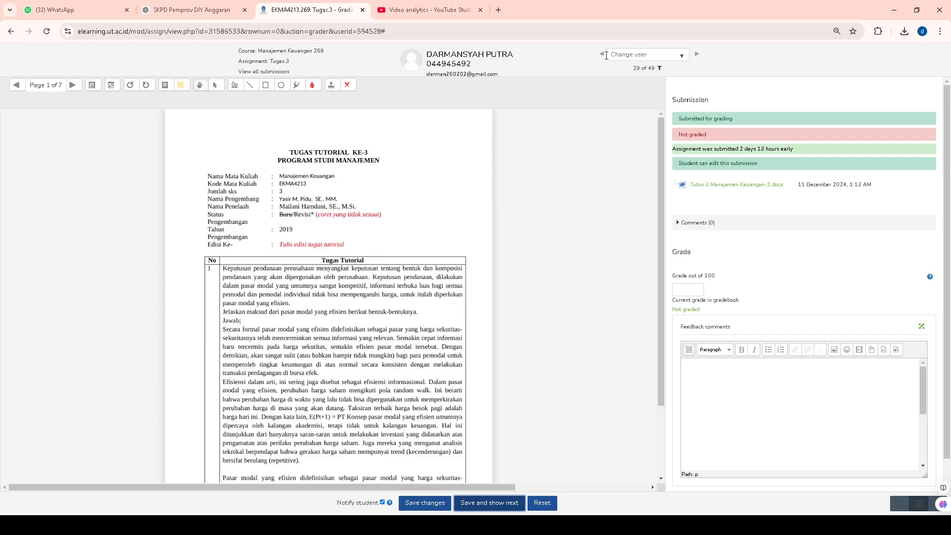
Go back to the previous student to check the saved grade, and return to student 29 of 49 to read page 1.
{"action": "left_click", "coordinate": [602, 55]}
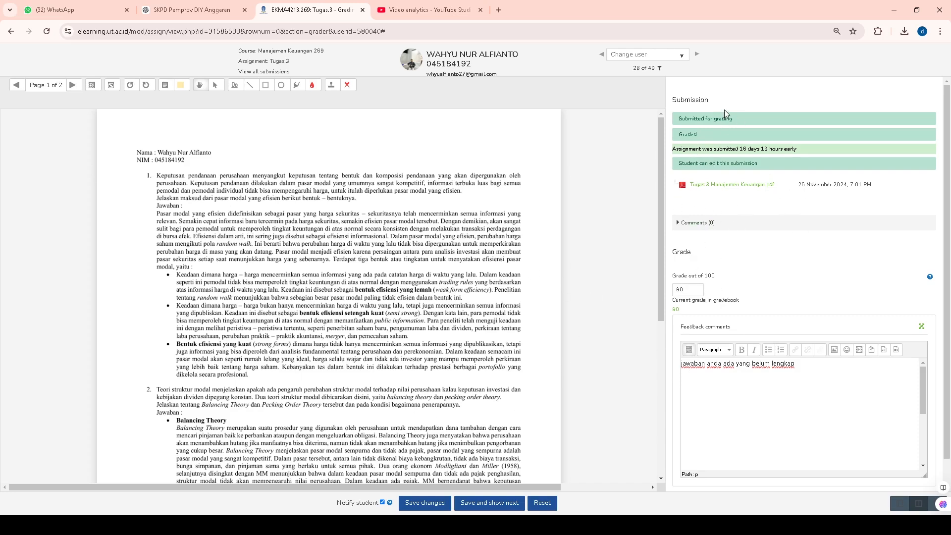
{"action": "left_click", "coordinate": [697, 55]}
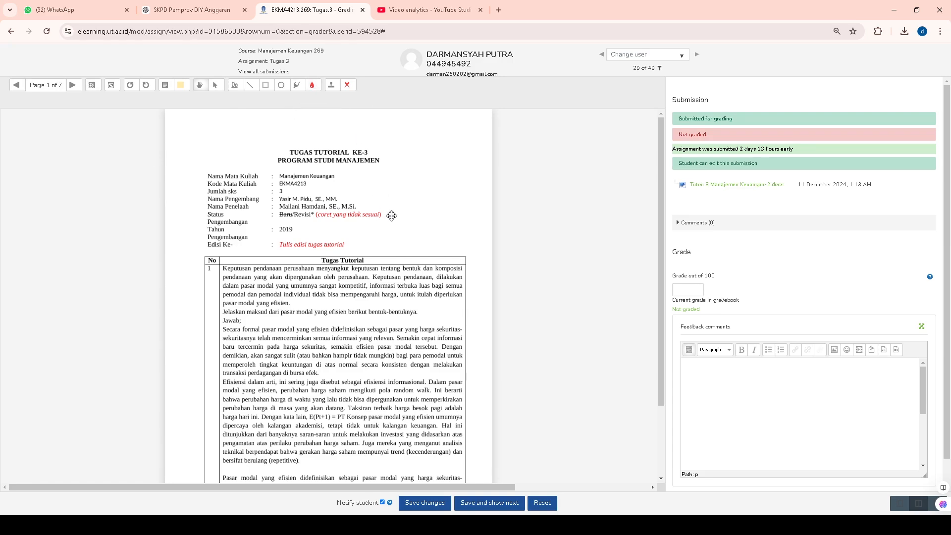
{"action": "scroll", "coordinate": [410, 274], "scroll_direction": "down", "scroll_amount": 2}
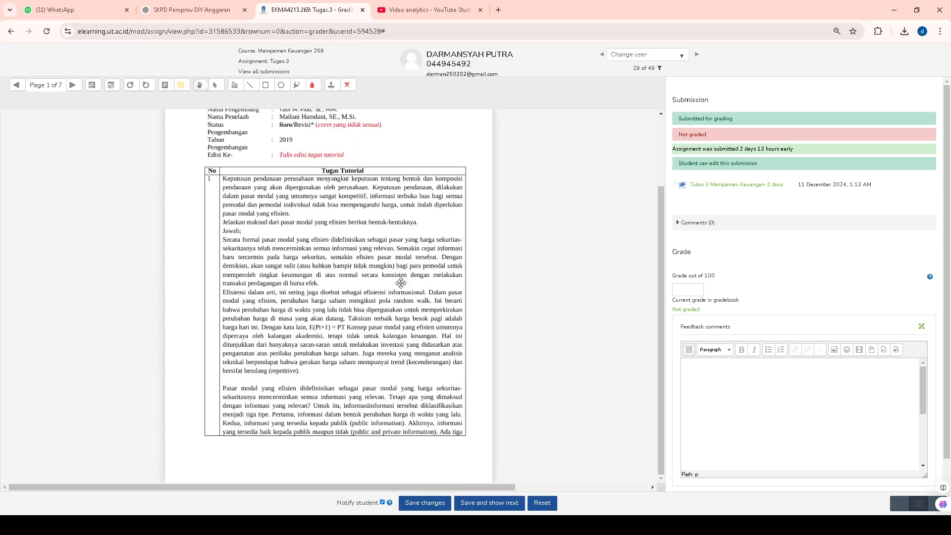
{"action": "scroll", "coordinate": [245, 256], "scroll_direction": "up", "scroll_amount": 1}
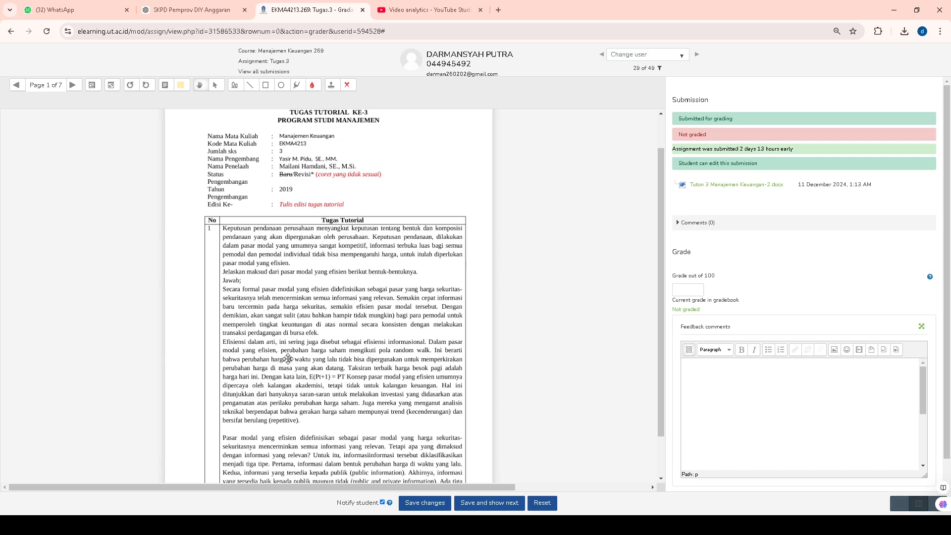
Choose the green check mark stamp and place two check marks beside the answer to question 1 on page 1.
{"action": "left_click", "coordinate": [348, 87]}
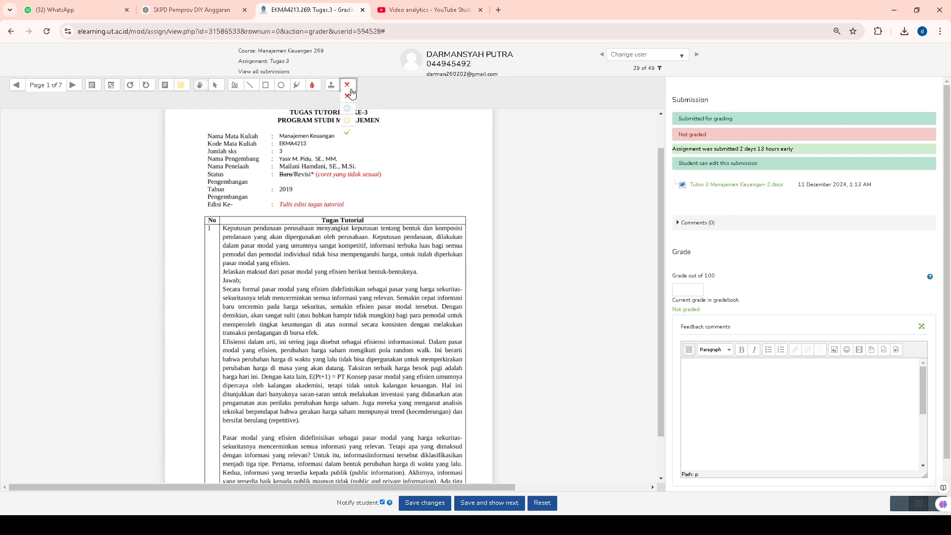
{"action": "left_click", "coordinate": [349, 135]}
{"action": "left_click", "coordinate": [206, 338]}
{"action": "scroll", "coordinate": [240, 329], "scroll_direction": "down", "scroll_amount": 1}
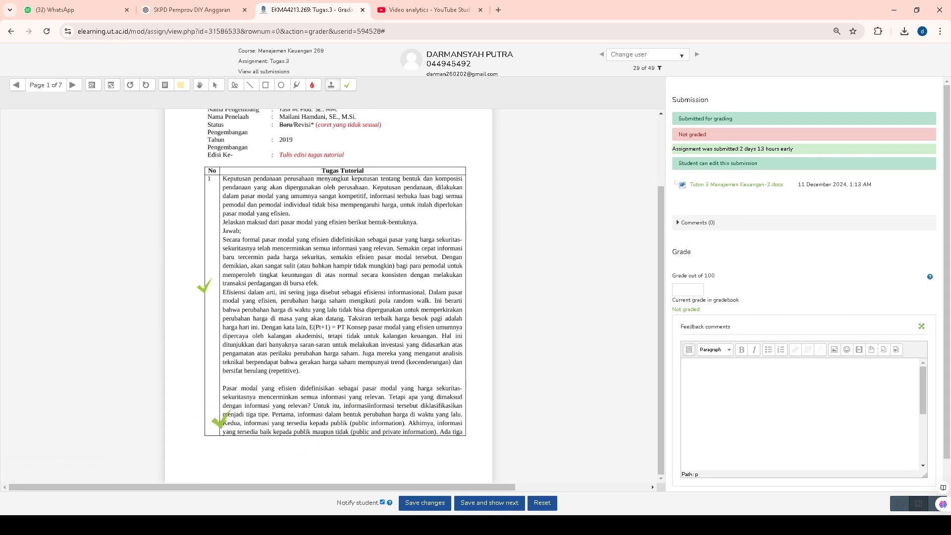
{"action": "left_click", "coordinate": [197, 421]}
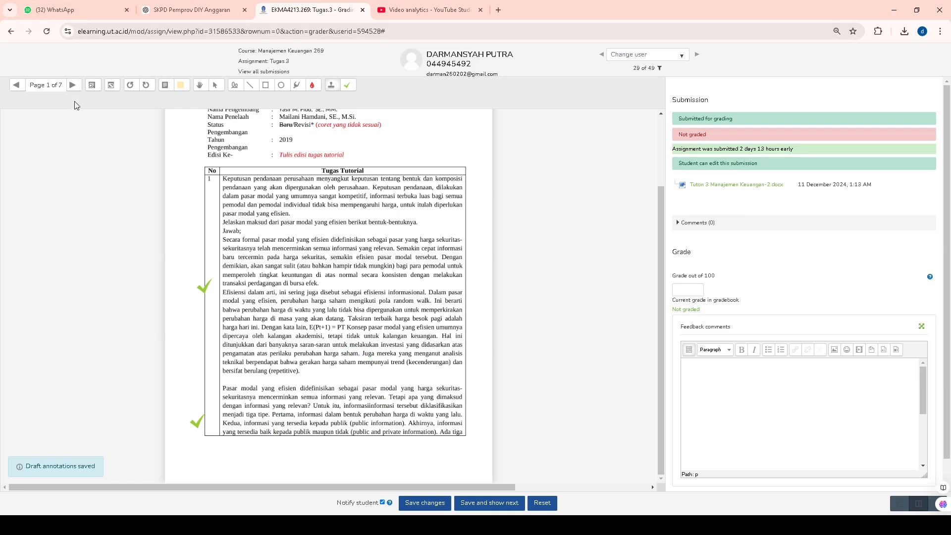
On page 2, stamp a green check mark beside each of the three numbered forms of market efficiency.
{"action": "left_click", "coordinate": [73, 86]}
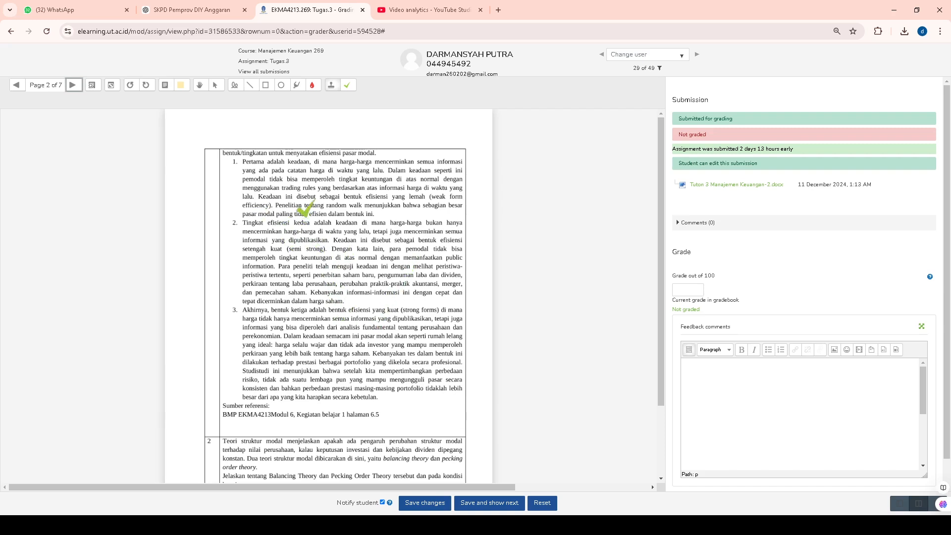
{"action": "left_click", "coordinate": [232, 194]}
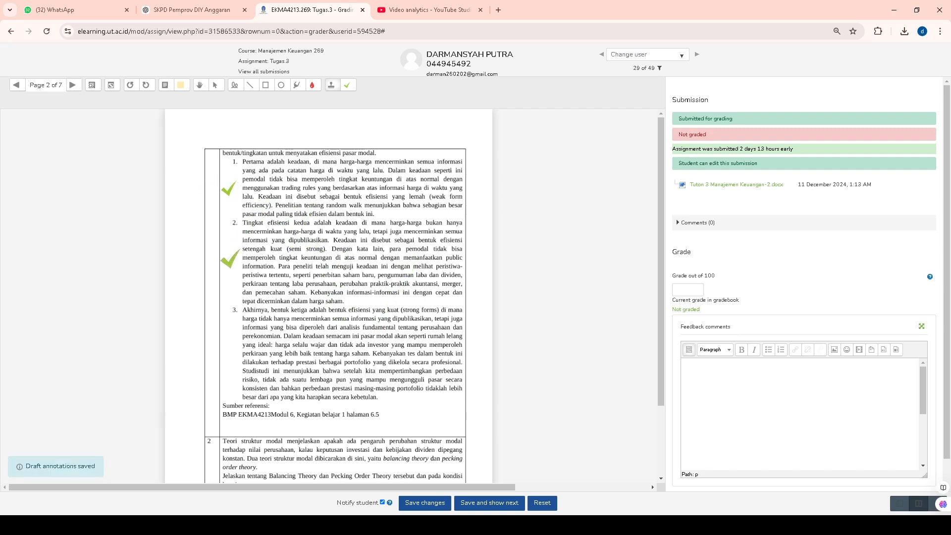
{"action": "left_click", "coordinate": [227, 256]}
{"action": "left_click", "coordinate": [225, 353]}
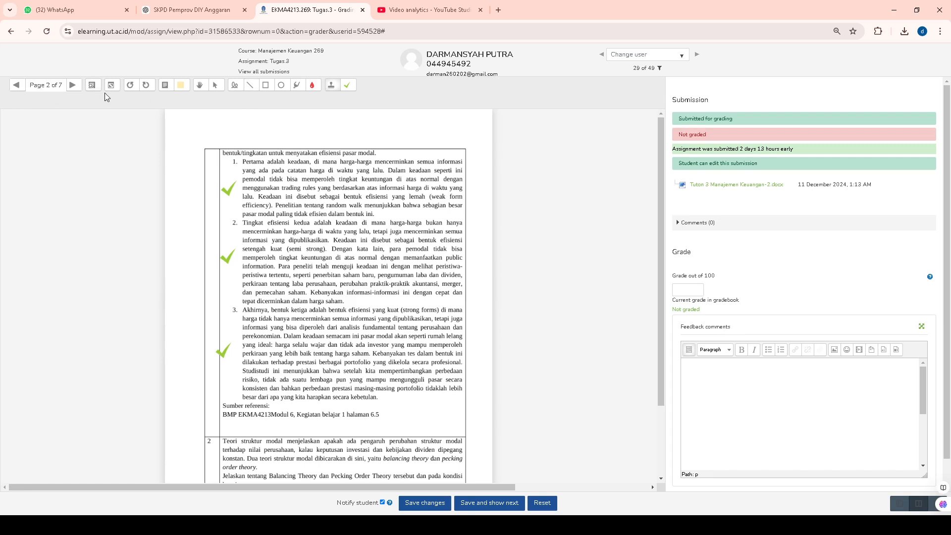
Add a comment annotation reading "jawaban no 1 sudah sesuai" in the page 2 margin beside the second numbered point.
{"action": "left_click", "coordinate": [167, 88]}
{"action": "mouse_move", "coordinate": [188, 245]}
{"action": "left_mouse_down"}
{"action": "mouse_move", "coordinate": [224, 270]}
{"action": "mouse_move", "coordinate": [213, 284]}
{"action": "mouse_move", "coordinate": [237, 272]}
{"action": "left_mouse_up"}
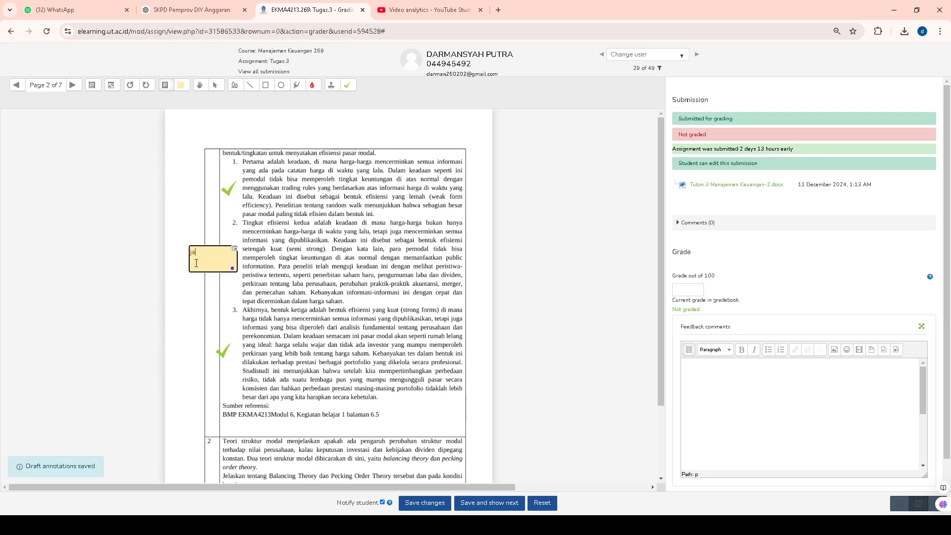
{"action": "type", "text": "jawaban no 1 sudah sesuai"}
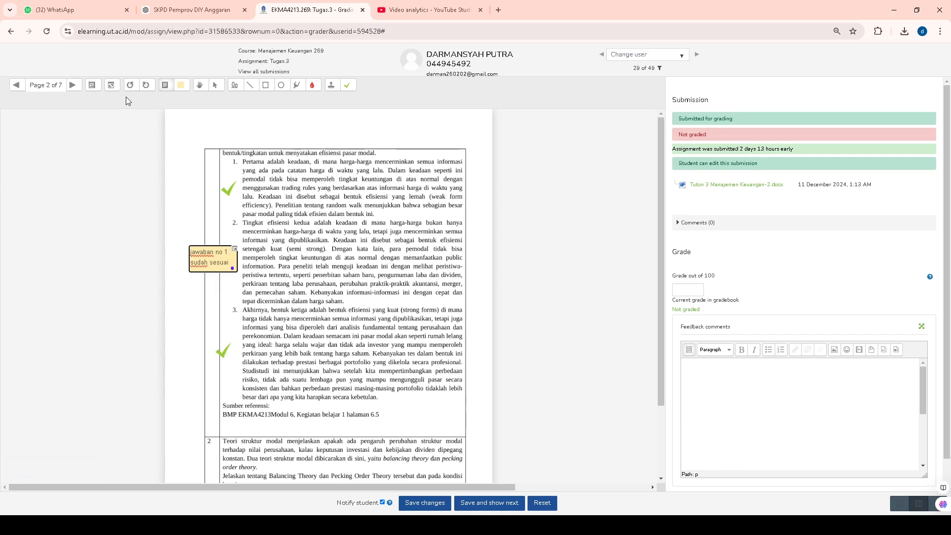
{"action": "left_click", "coordinate": [196, 327]}
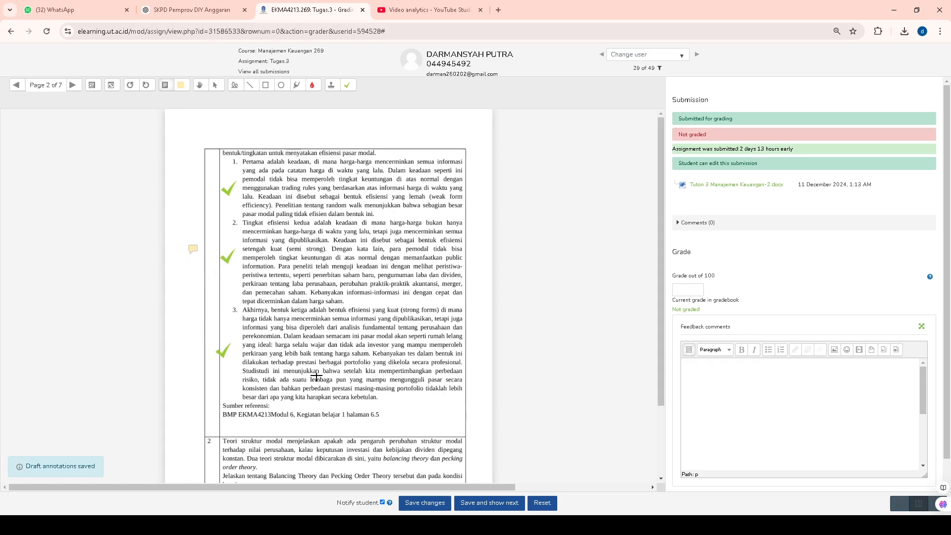
Reopen the page 2 comment to check its text, dismiss the AI writing popup, and read on to page 3.
{"action": "left_click", "coordinate": [194, 251]}
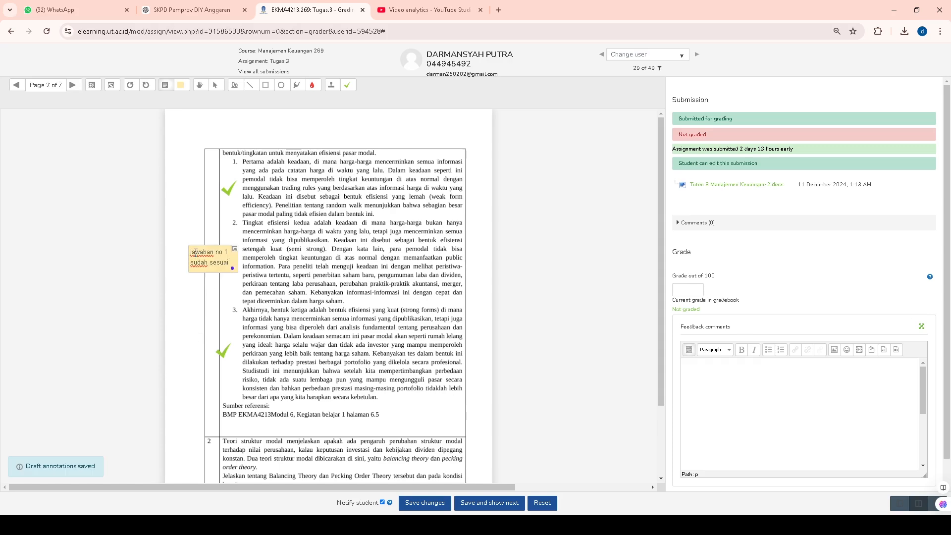
{"action": "scroll", "coordinate": [212, 395], "scroll_direction": "down", "scroll_amount": 2}
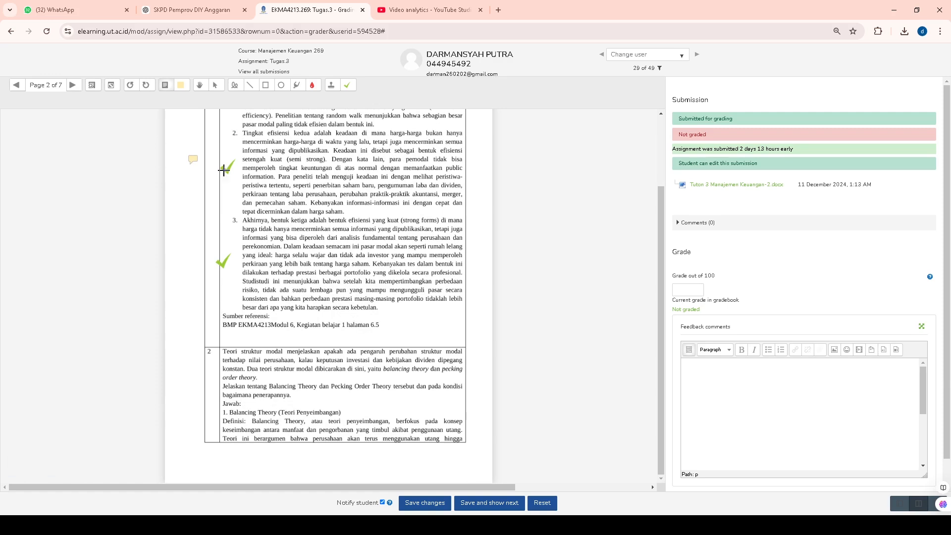
{"action": "left_click", "coordinate": [192, 160]}
{"action": "left_click", "coordinate": [231, 179]}
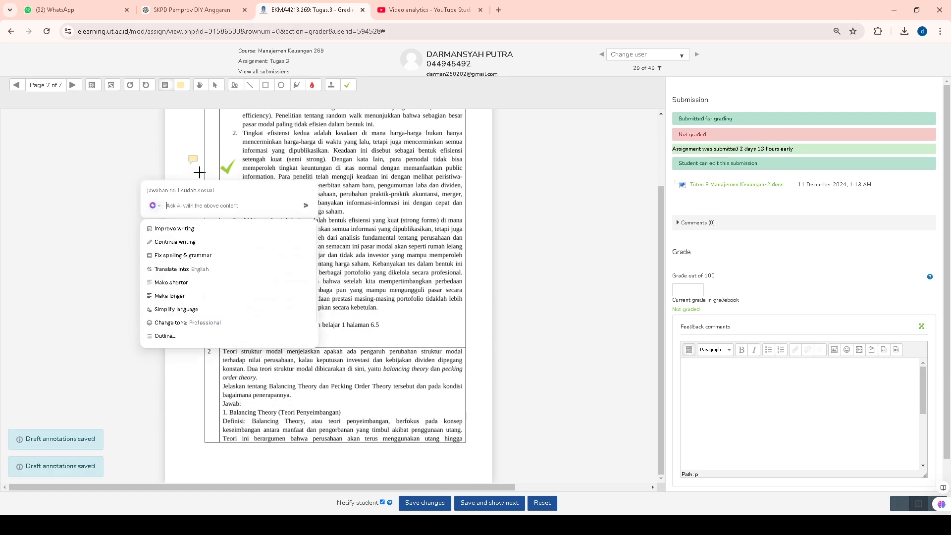
{"action": "key", "text": "Escape"}
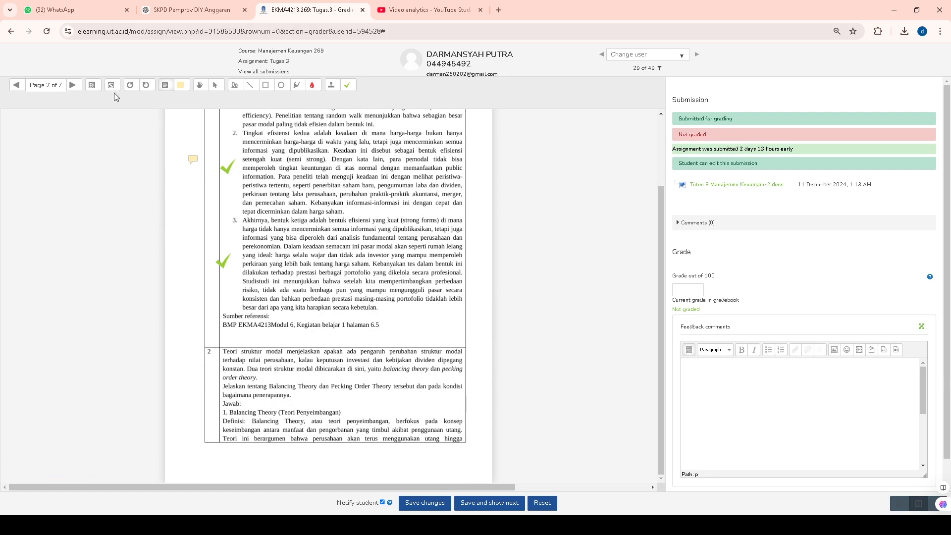
{"action": "left_click", "coordinate": [73, 86]}
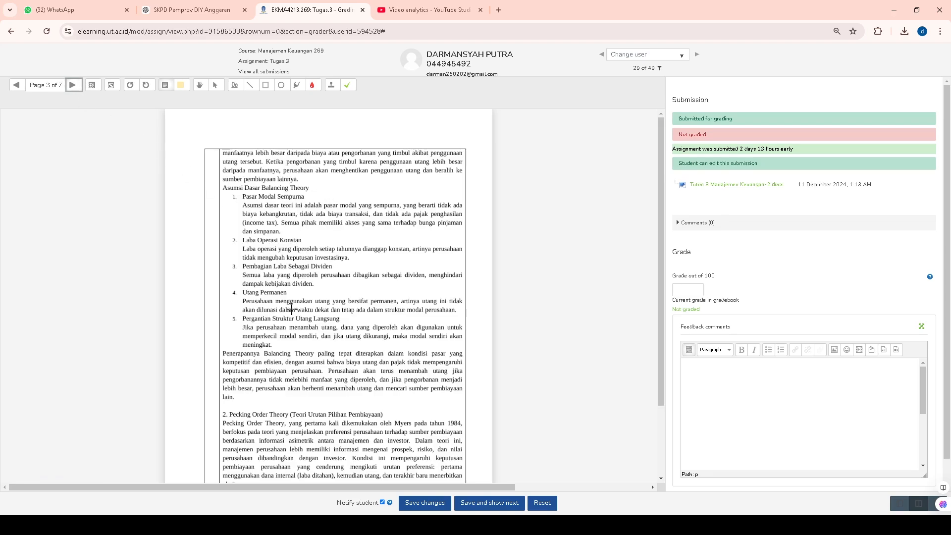
{"action": "scroll", "coordinate": [294, 314], "scroll_direction": "down", "scroll_amount": 2}
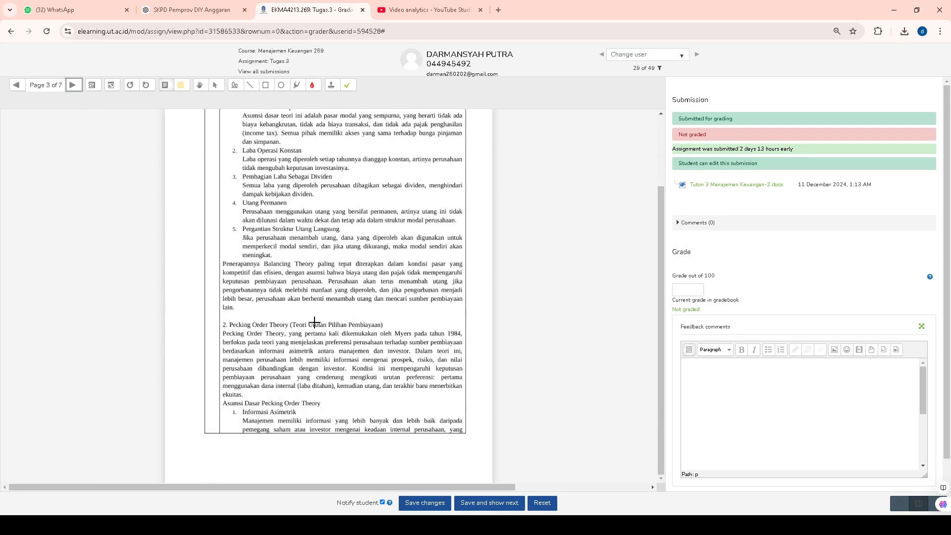
{"action": "left_click", "coordinate": [346, 86]}
{"action": "left_click", "coordinate": [201, 281]}
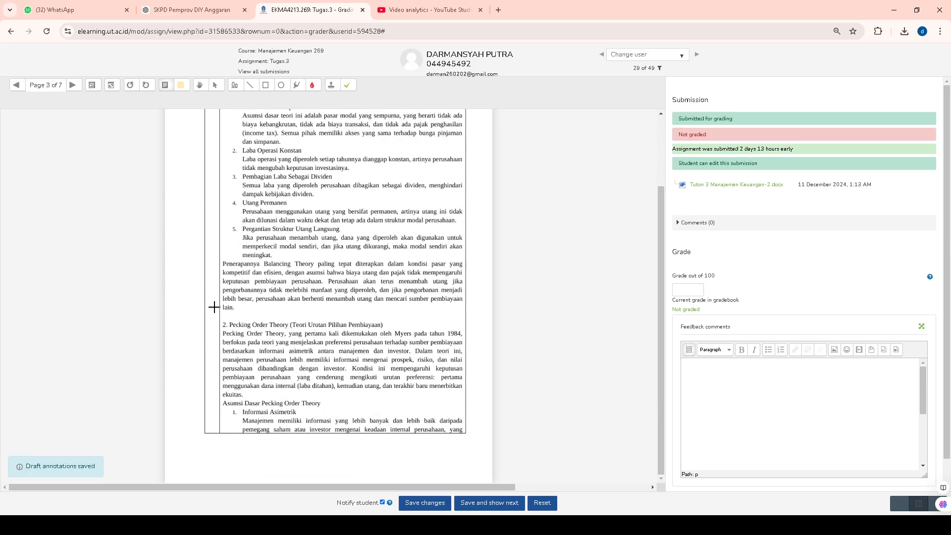
{"action": "mouse_move", "coordinate": [203, 291]}
{"action": "left_mouse_down"}
{"action": "mouse_move", "coordinate": [224, 304]}
{"action": "mouse_move", "coordinate": [214, 301]}
{"action": "left_mouse_up"}
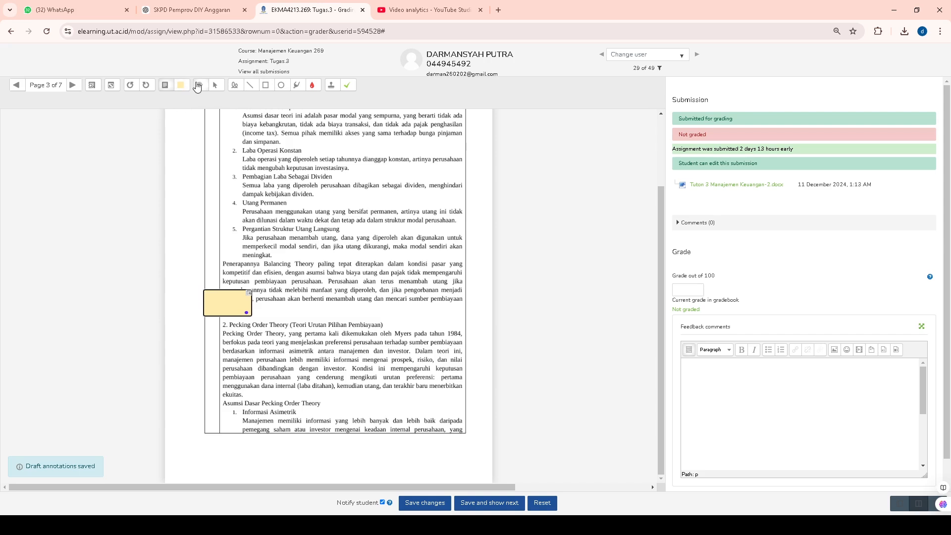
Stamp green check marks beside the Balancing Theory and Pecking Order Theory answers on page 3, and go to page 4.
{"action": "left_click", "coordinate": [347, 86]}
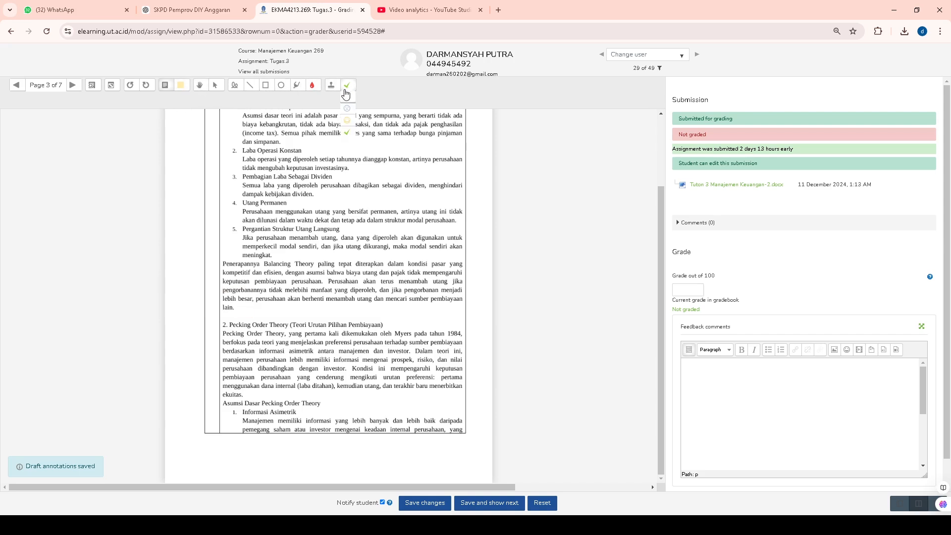
{"action": "left_click", "coordinate": [346, 133]}
{"action": "left_click", "coordinate": [211, 293]}
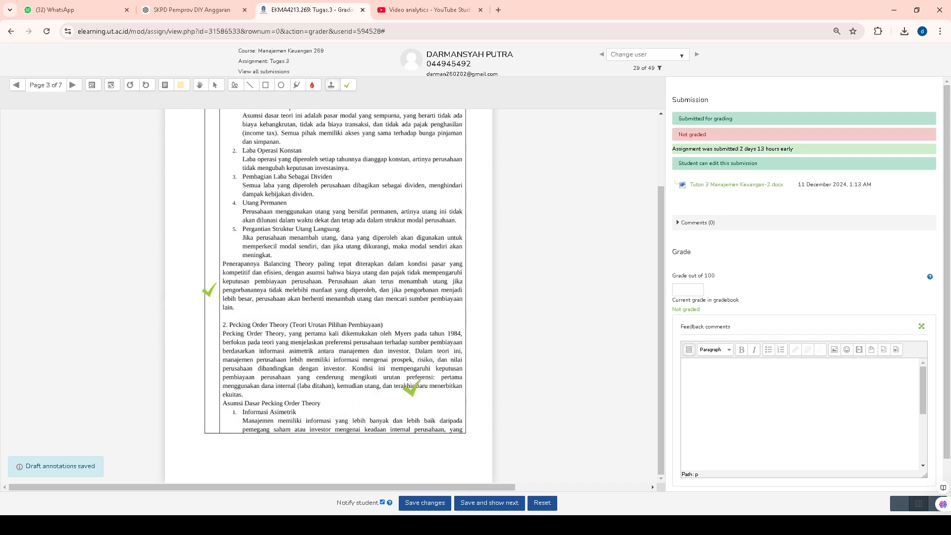
{"action": "left_click", "coordinate": [203, 387]}
{"action": "left_click", "coordinate": [75, 87]}
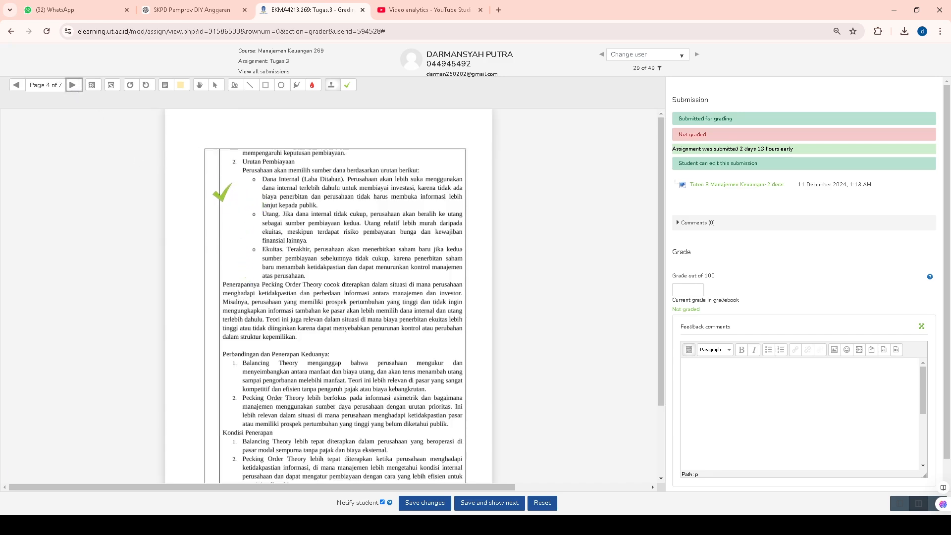
Stamp green check marks beside the funding order, Pecking Order application, comparison and Kondisi Penerapan passages on page 4, and go to page 5.
{"action": "left_click", "coordinate": [222, 193]}
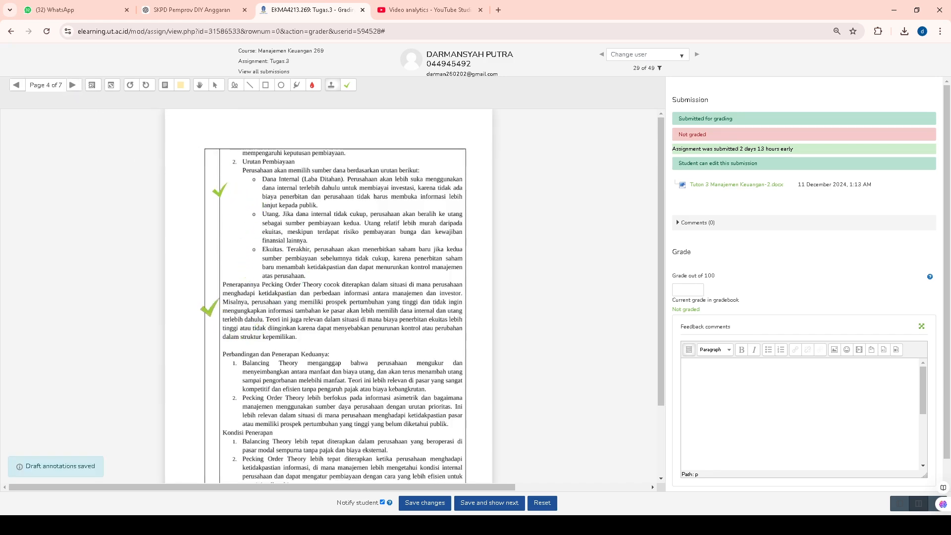
{"action": "left_click", "coordinate": [209, 307]}
{"action": "left_click", "coordinate": [200, 386]}
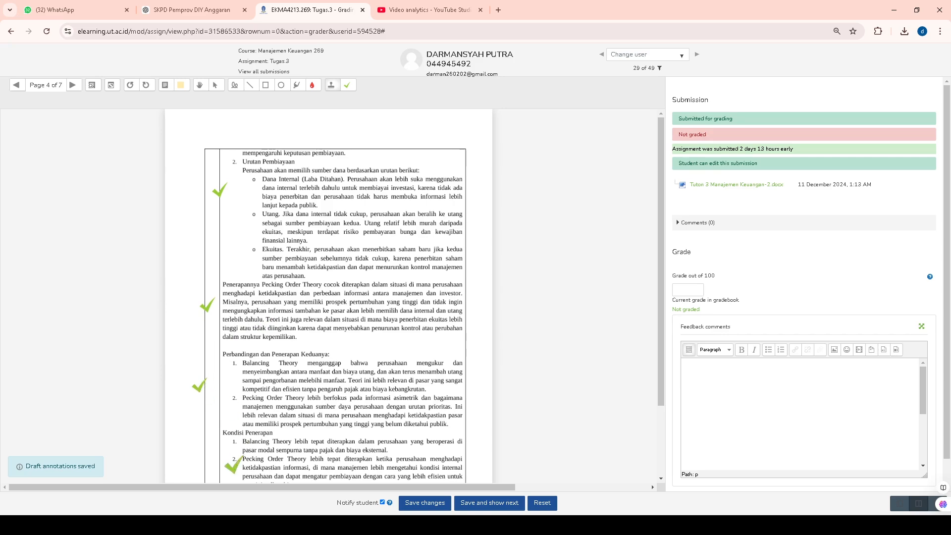
{"action": "left_click", "coordinate": [198, 461]}
{"action": "left_click", "coordinate": [73, 86]}
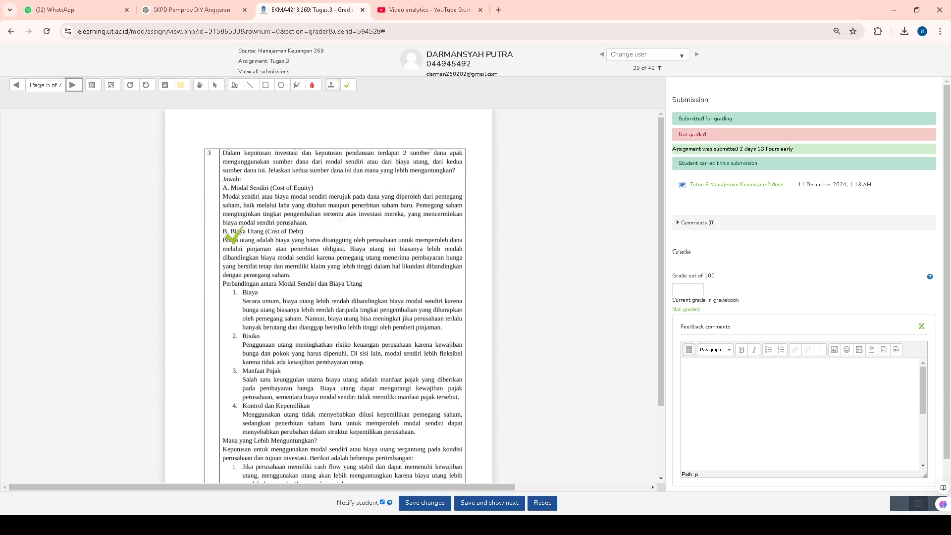
Stamp green check marks beside the Modal Sendiri, Biaya Utang, Manfaat Pajak and final considerations passages on page 5, and go to page 6.
{"action": "left_click", "coordinate": [211, 210]}
{"action": "left_click", "coordinate": [210, 275]}
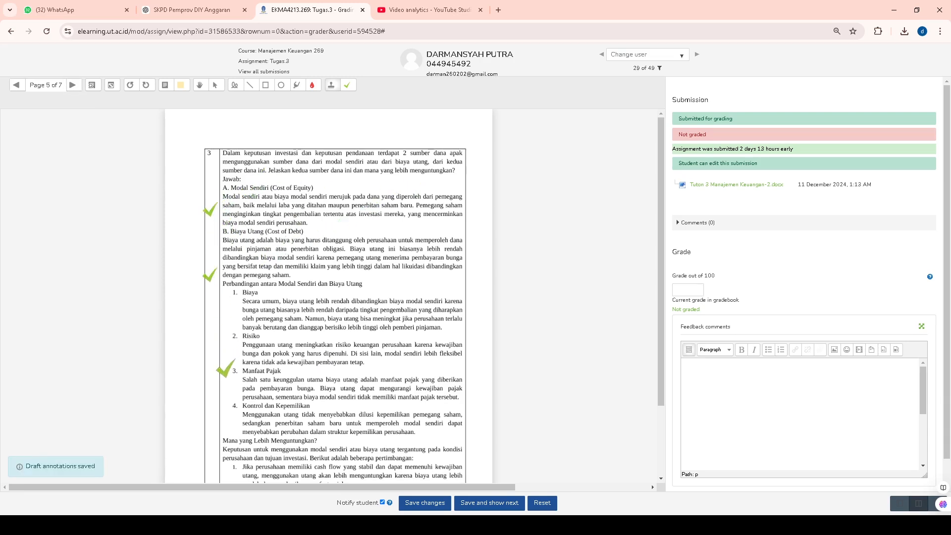
{"action": "left_click", "coordinate": [204, 385]}
{"action": "scroll", "coordinate": [231, 387], "scroll_direction": "down", "scroll_amount": 2}
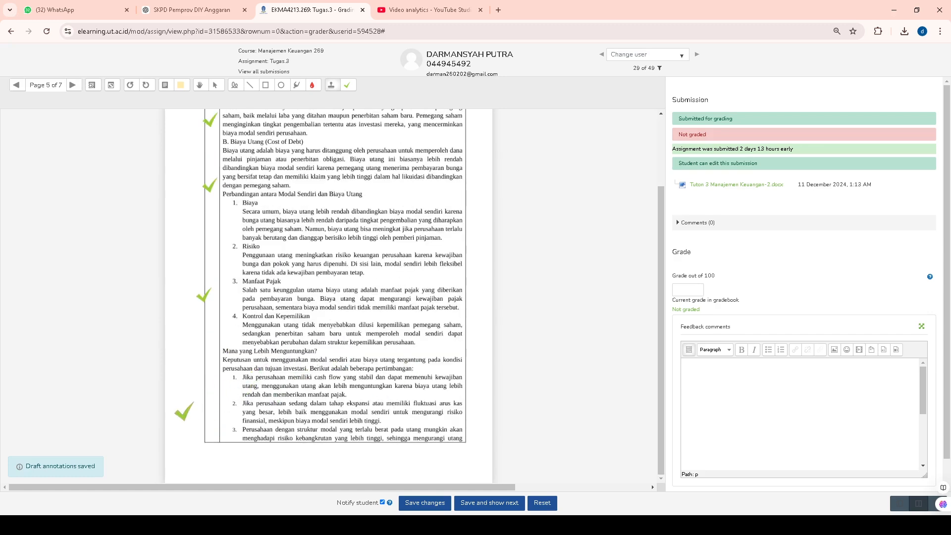
{"action": "left_click", "coordinate": [211, 401]}
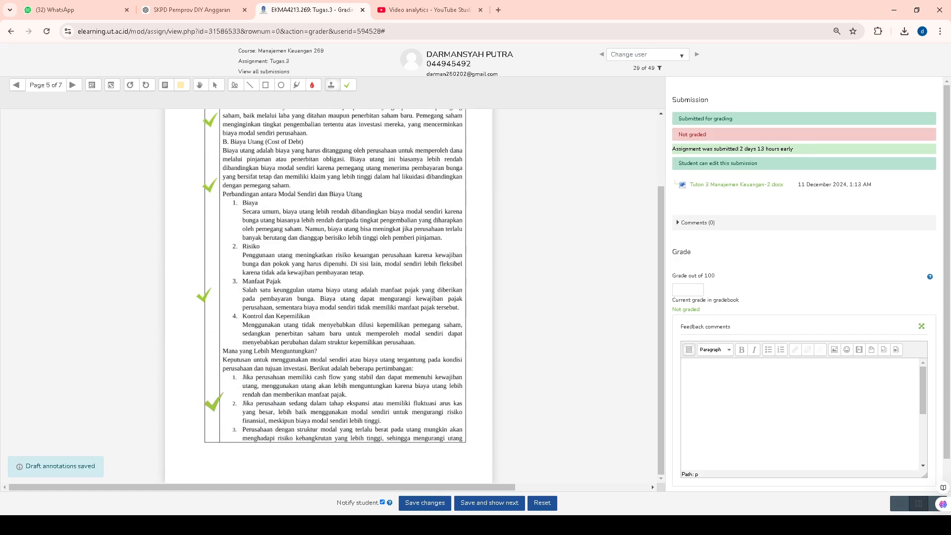
{"action": "left_click", "coordinate": [73, 85]}
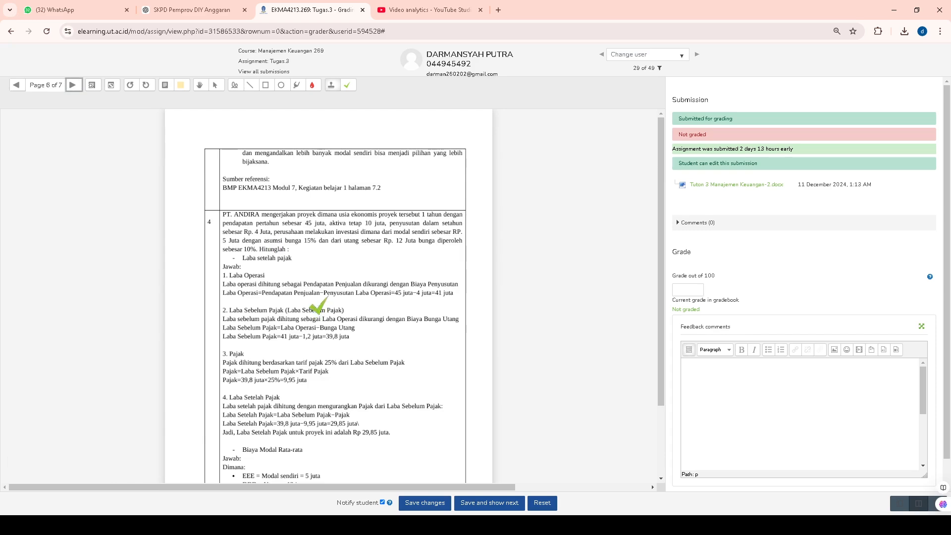
Stamp green check marks on the four numbered calculations of answer 4 on page 6 and on the Kesimpulan on page 7.
{"action": "scroll", "coordinate": [273, 243], "scroll_direction": "down", "scroll_amount": 1}
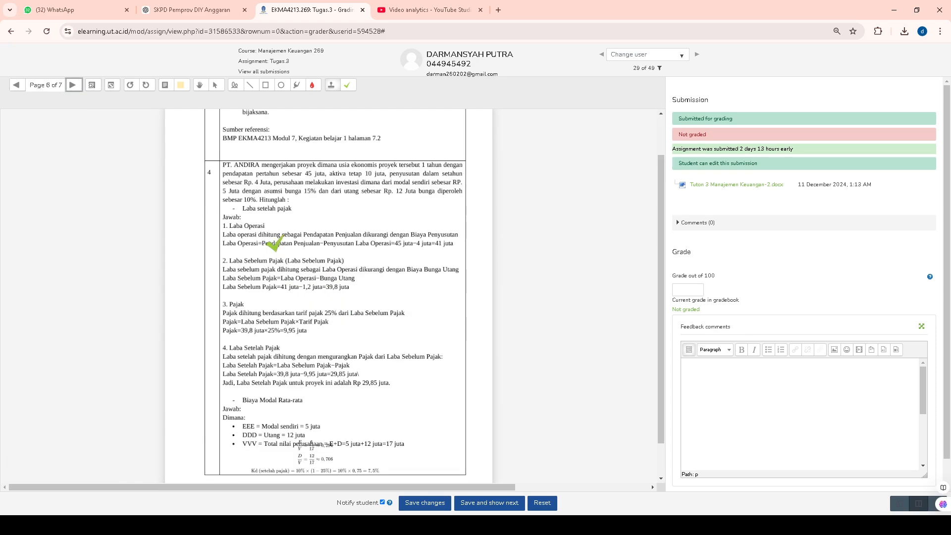
{"action": "scroll", "coordinate": [352, 261], "scroll_direction": "down", "scroll_amount": 1}
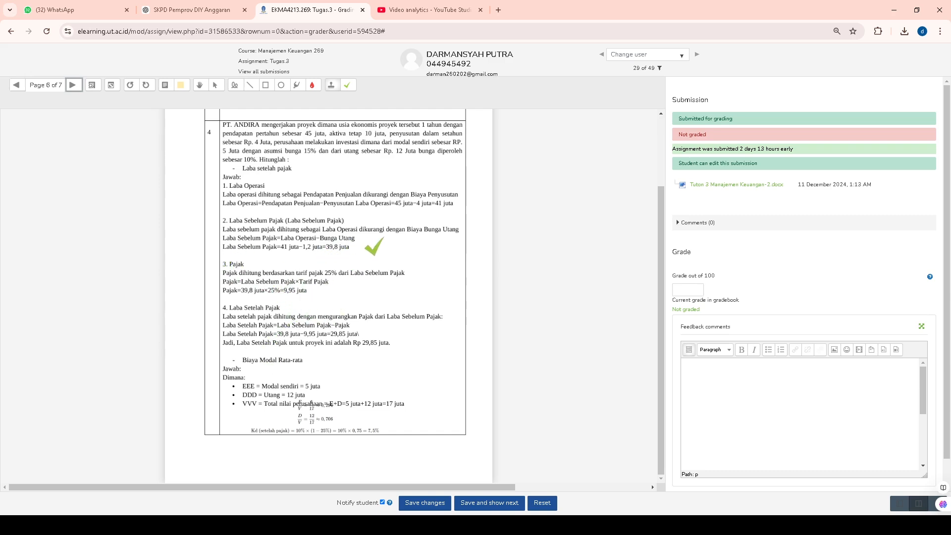
{"action": "left_click", "coordinate": [380, 243]}
{"action": "left_click", "coordinate": [203, 200]}
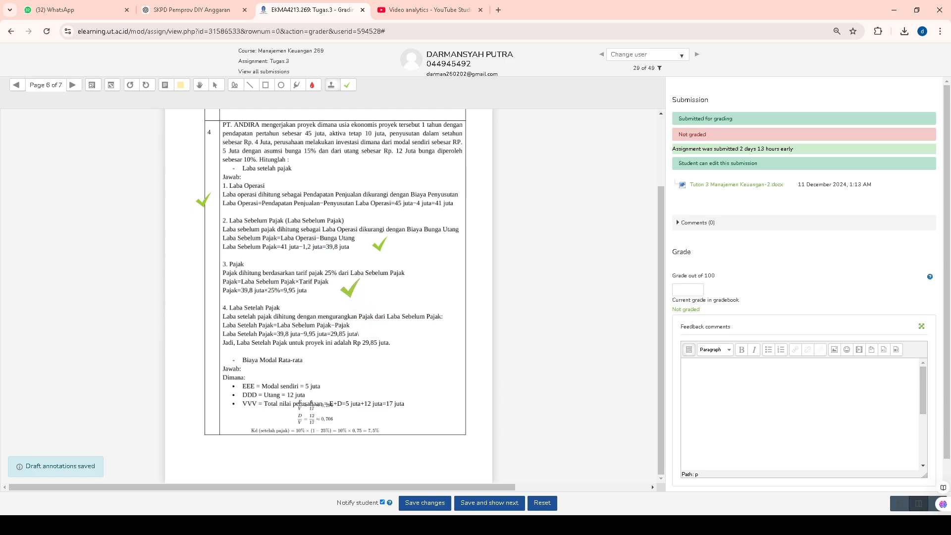
{"action": "left_click", "coordinate": [347, 286]}
{"action": "left_click", "coordinate": [406, 347]}
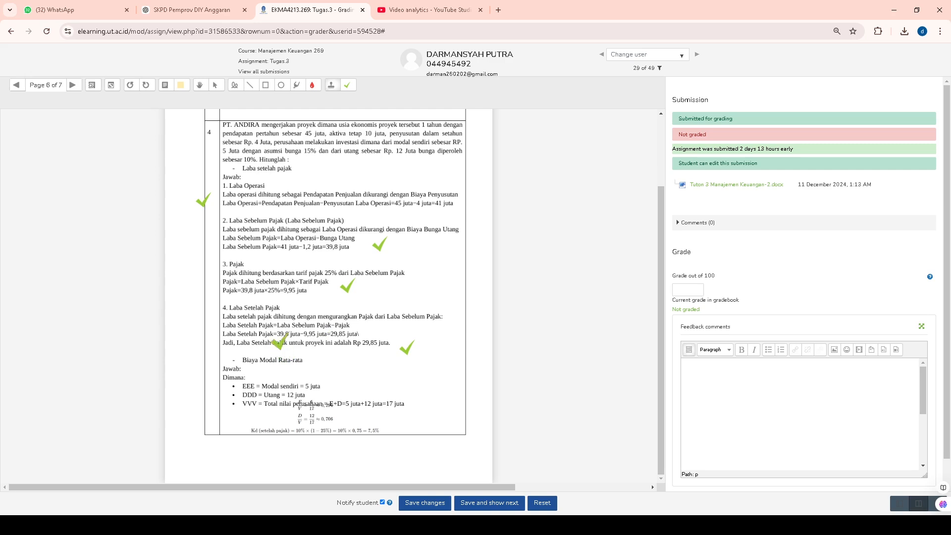
{"action": "left_click", "coordinate": [73, 85]}
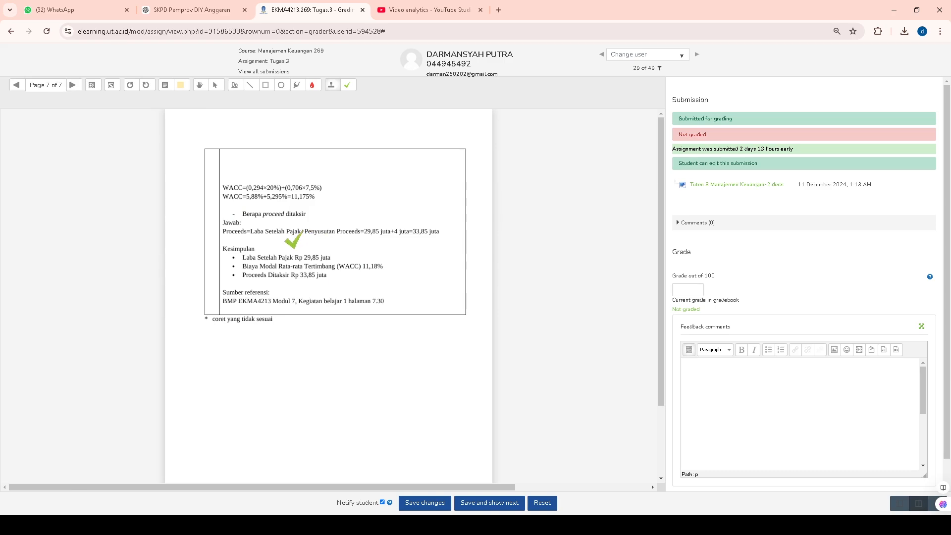
{"action": "left_click", "coordinate": [355, 274]}
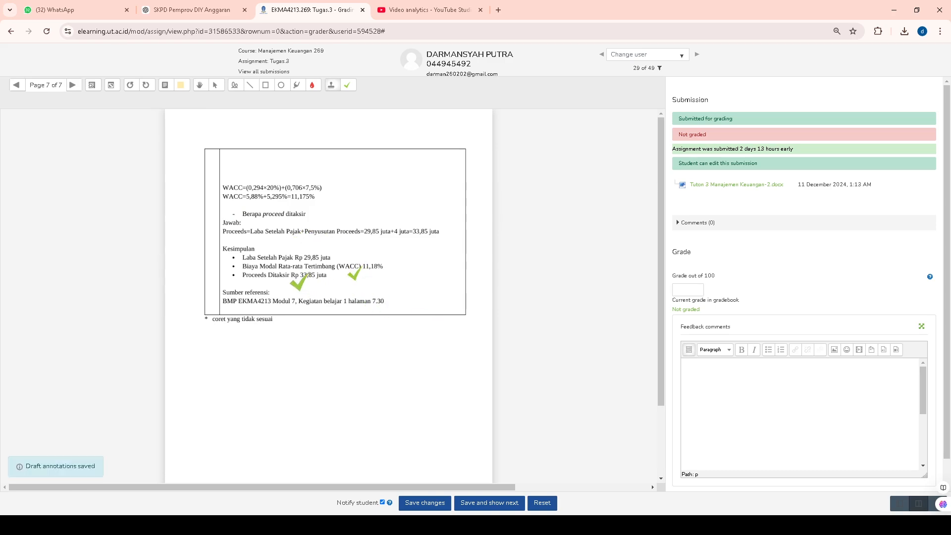
Return to page 5 and add a margin comment beside the Biaya and Risiko points reading "anda harus menambahkan penjelasan contoh perhitungannya".
{"action": "left_click", "coordinate": [17, 85]}
{"action": "left_click", "coordinate": [16, 85]}
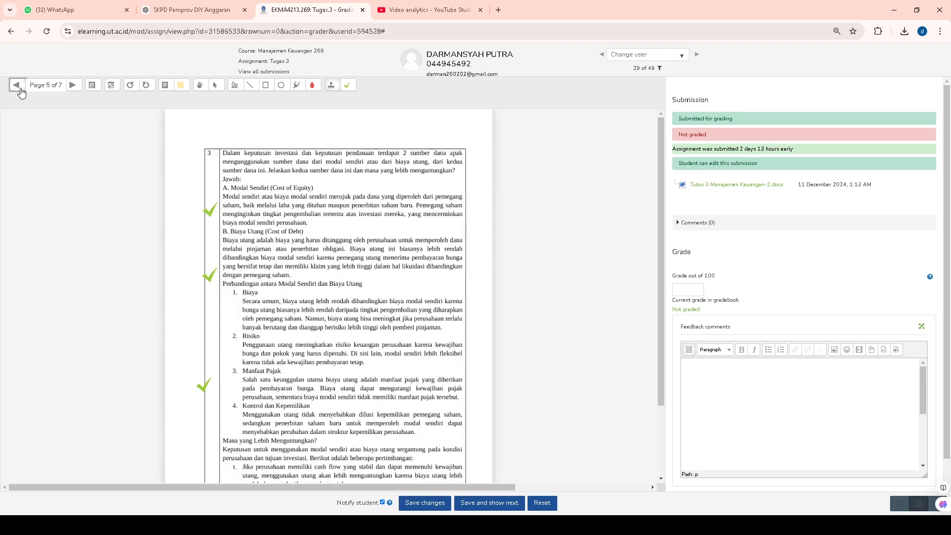
{"action": "scroll", "coordinate": [264, 339], "scroll_direction": "down", "scroll_amount": 2}
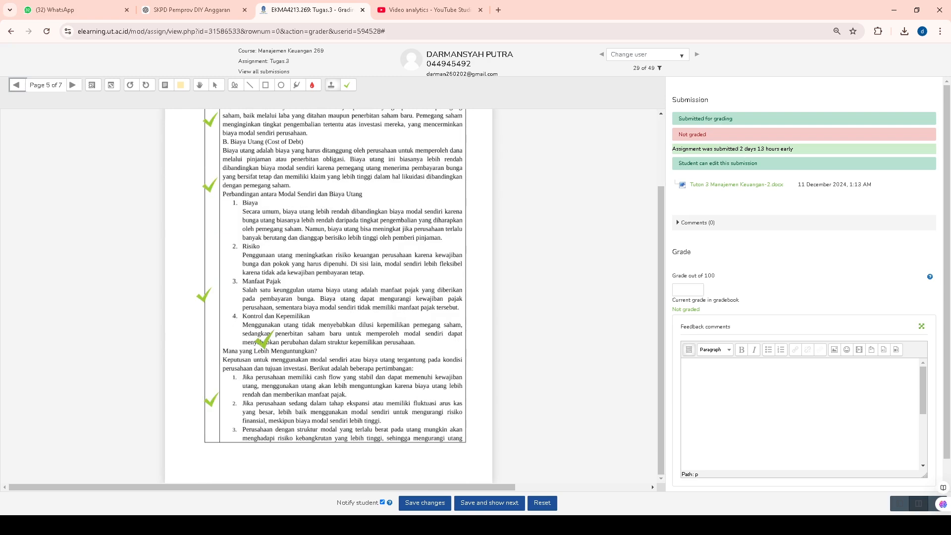
{"action": "scroll", "coordinate": [264, 338], "scroll_direction": "up", "scroll_amount": 2}
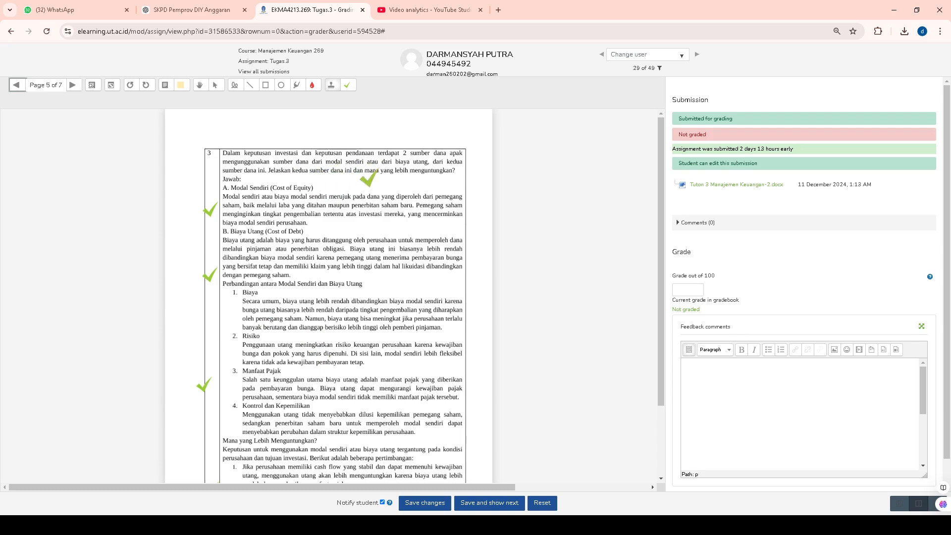
{"action": "left_click", "coordinate": [180, 84]}
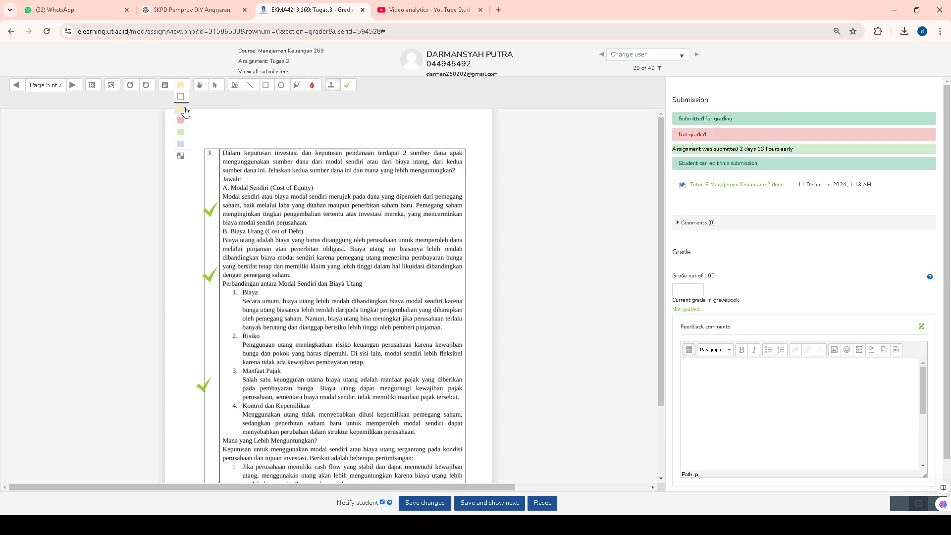
{"action": "left_click", "coordinate": [165, 84]}
{"action": "left_click_drag", "start_coordinate": [186, 314], "coordinate": [223, 345]}
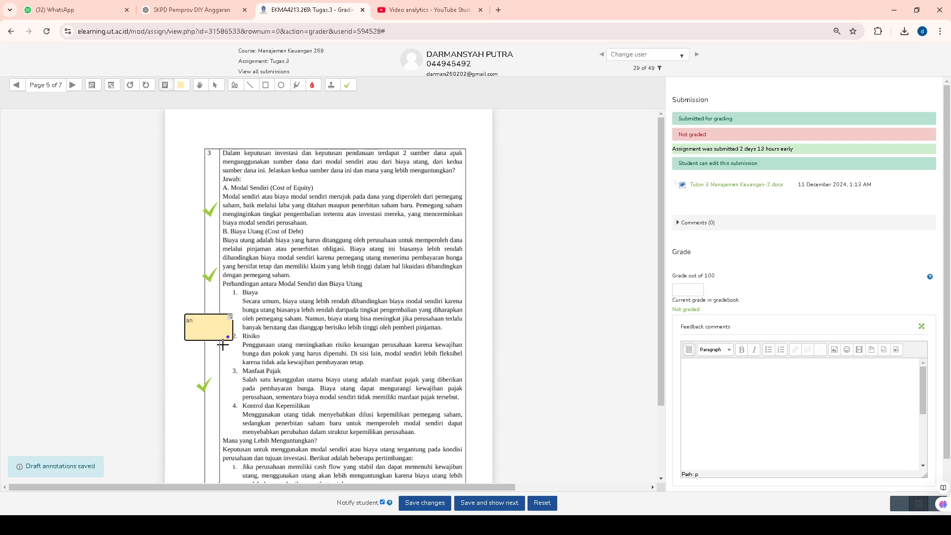
{"action": "key", "text": "BackSpace"}
{"action": "key", "text": "BackSpace"}
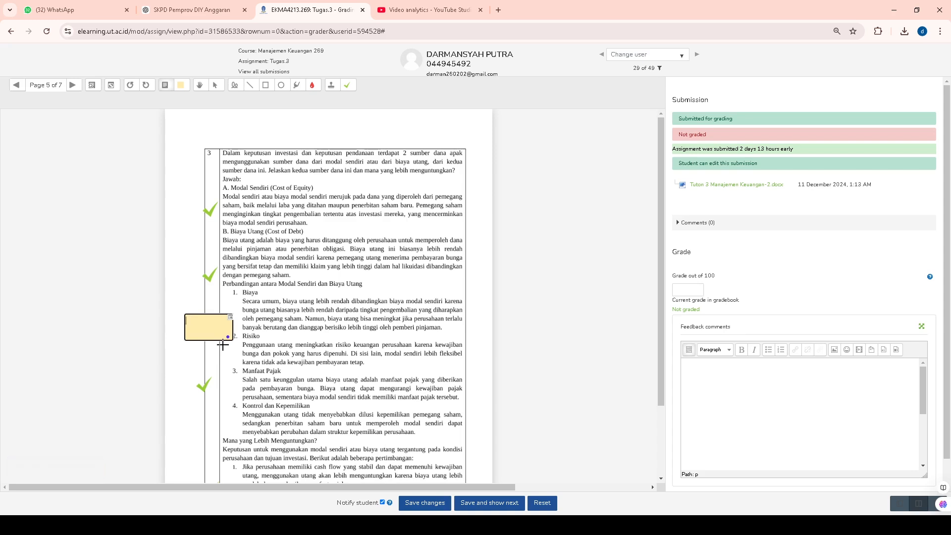
{"action": "type", "text": "anda harus menambah"}
{"action": "type", "text": "kan"}
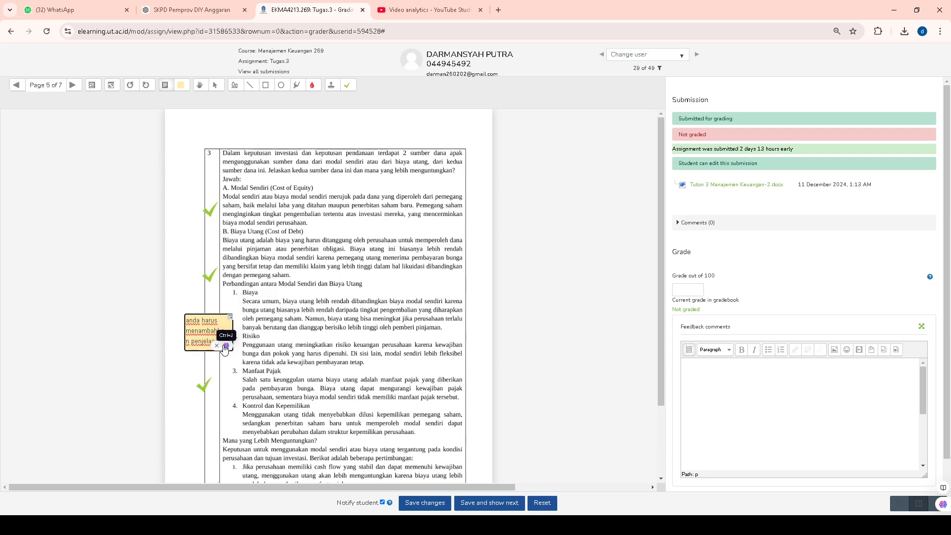
{"action": "type", "text": " penjelasan conto"}
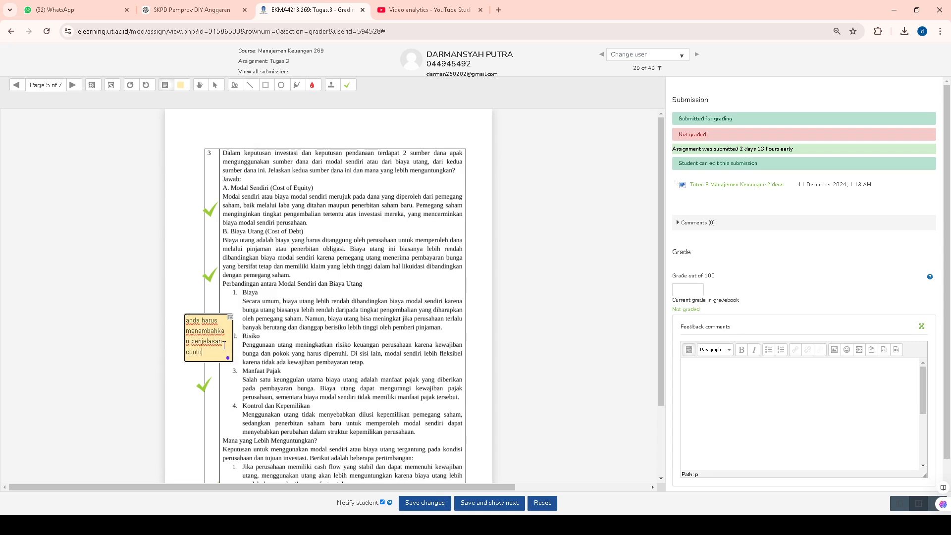
{"action": "type", "text": "h perhitun"}
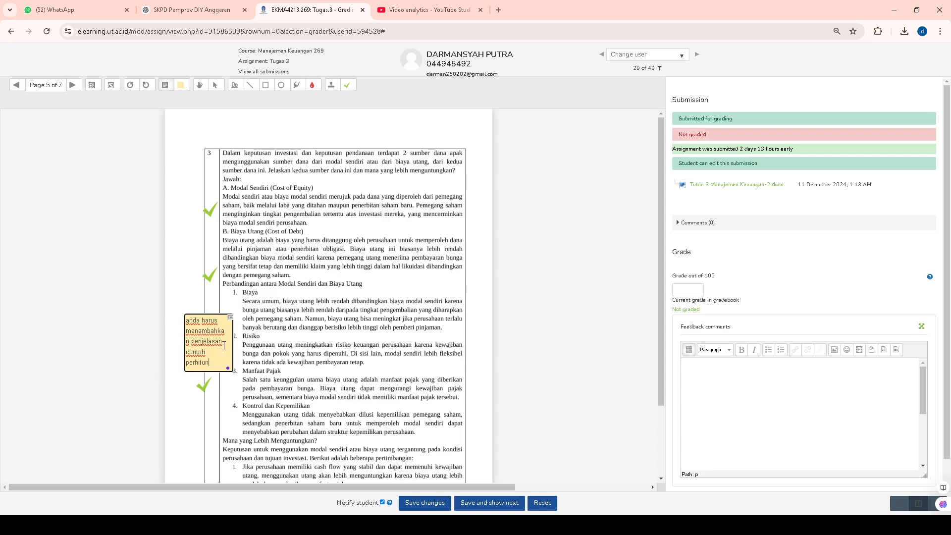
{"action": "type", "text": "gannya"}
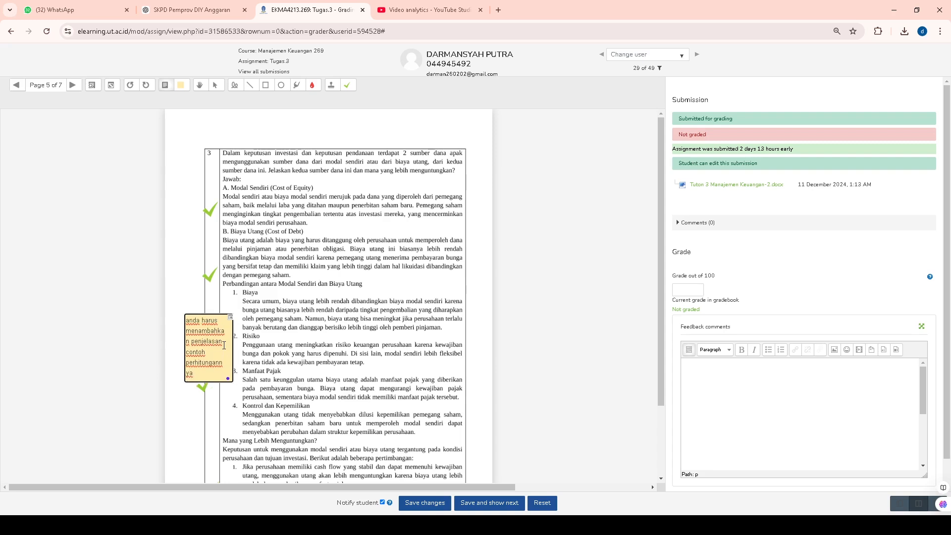
Copy the page 5 comment text into the feedback comments and complete it with "di soal no 3".
{"action": "left_click_drag", "start_coordinate": [199, 379], "coordinate": [169, 311]}
{"action": "key", "text": "ctrl+c"}
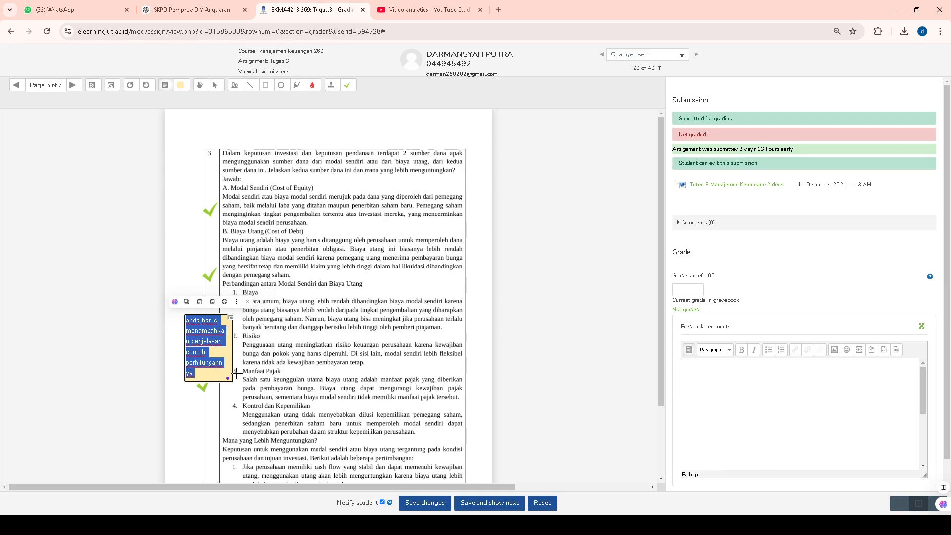
{"action": "left_click", "coordinate": [737, 373]}
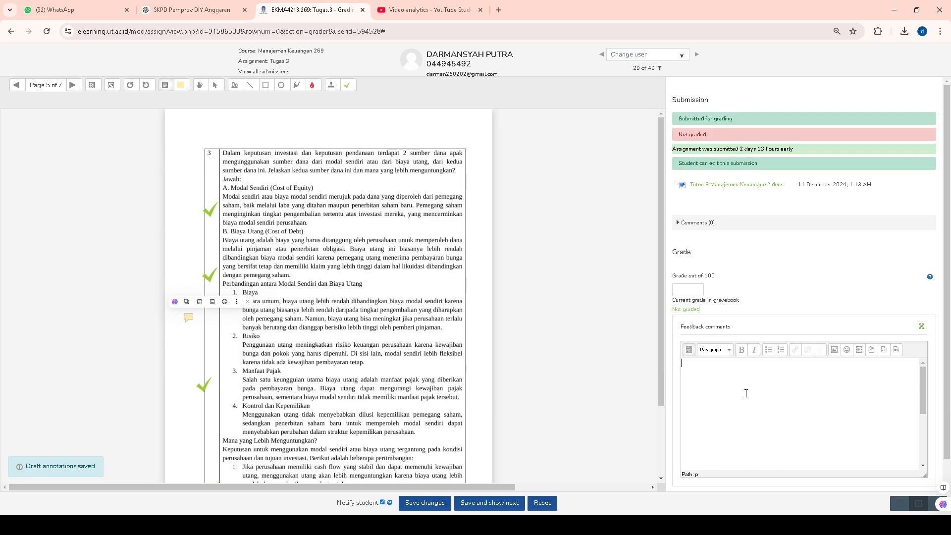
{"action": "key", "text": "ctrl+v"}
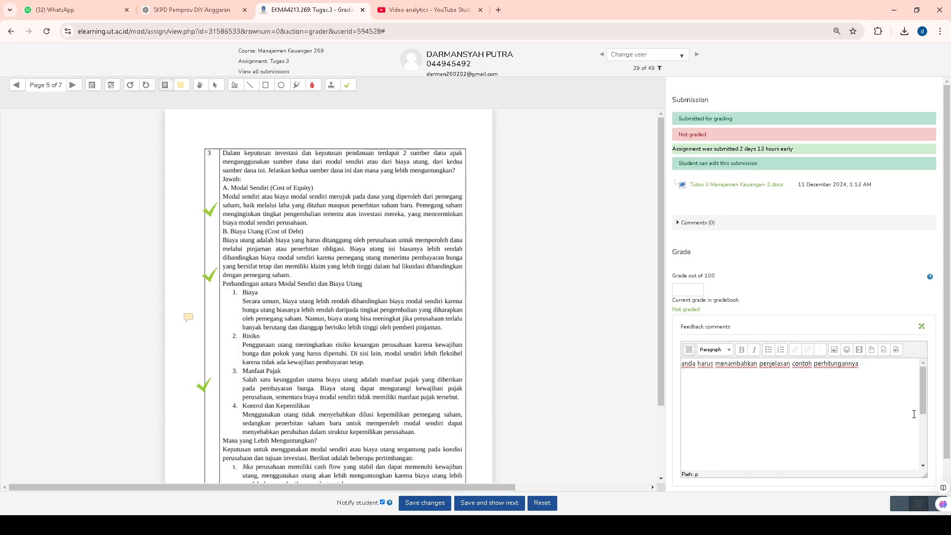
{"action": "type", "text": "di soal no 3"}
Set the grade to 95 out of 100, then save and show the next student's submission.
{"action": "left_click", "coordinate": [687, 287]}
{"action": "left_click", "coordinate": [506, 504]}
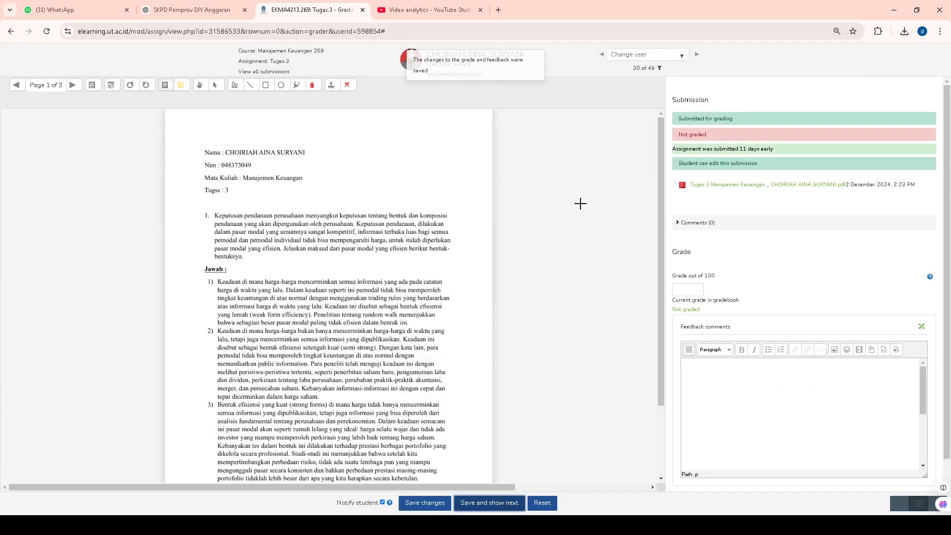
Return to the previous student's graded submission and review the saved check marks page by page, opening the page 5 comment to read it.
{"action": "left_click", "coordinate": [603, 54]}
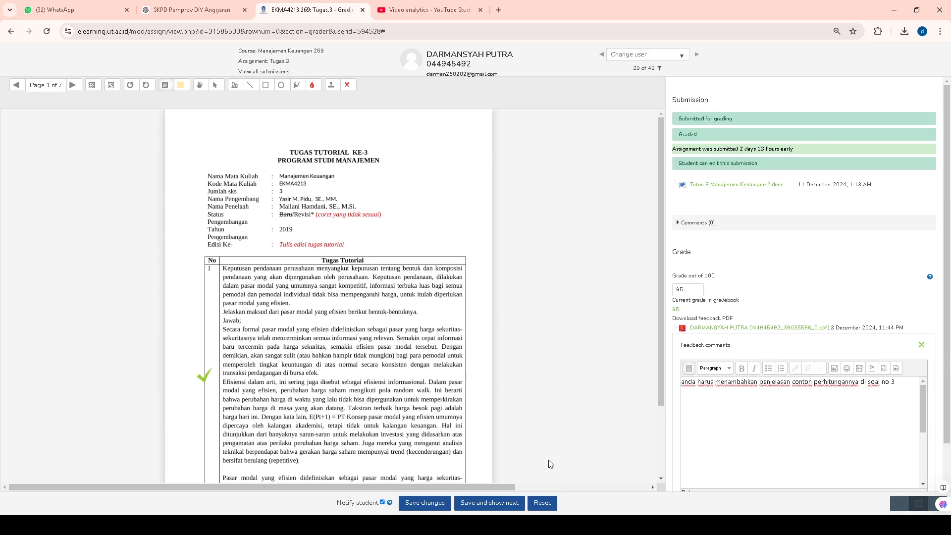
{"action": "scroll", "coordinate": [313, 371], "scroll_direction": "down", "scroll_amount": 2}
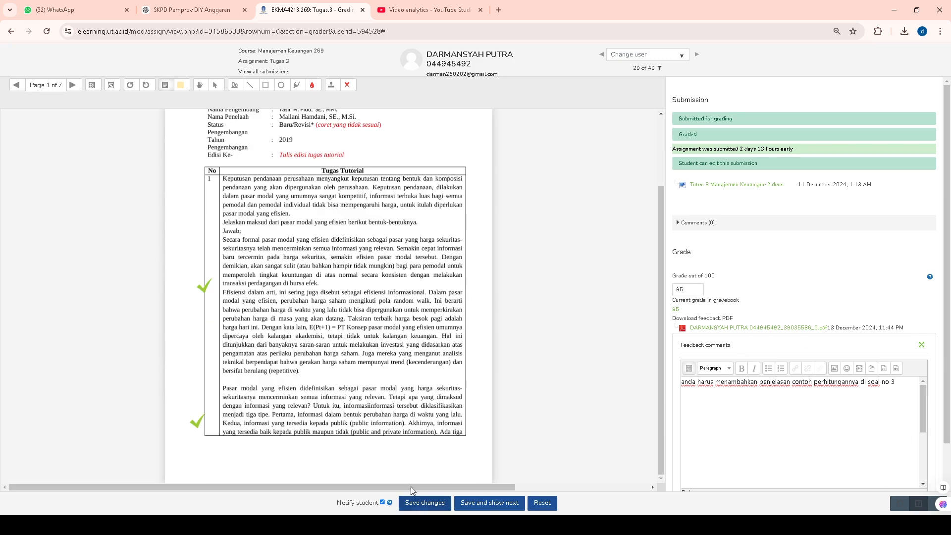
{"action": "scroll", "coordinate": [400, 297], "scroll_direction": "up", "scroll_amount": 2}
{"action": "scroll", "coordinate": [400, 297], "scroll_direction": "down", "scroll_amount": 2}
{"action": "left_click", "coordinate": [73, 85]}
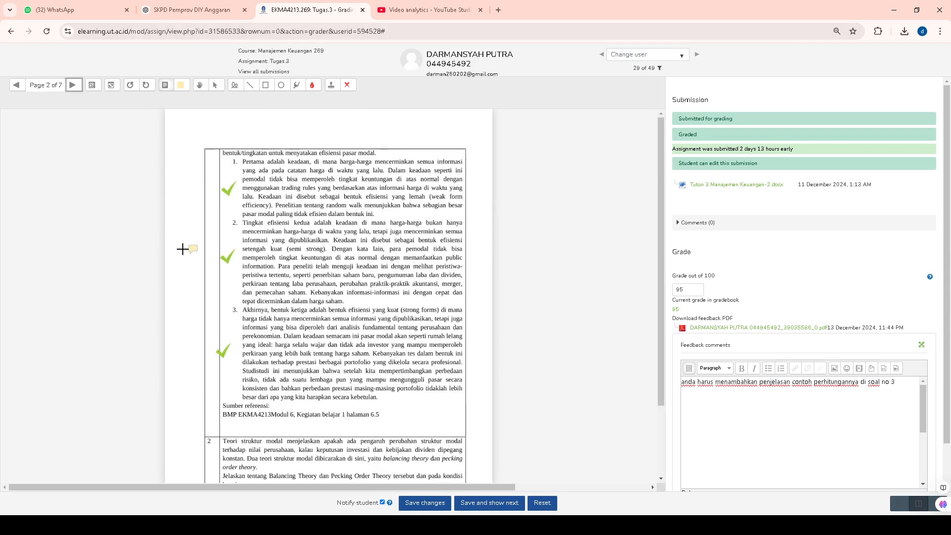
{"action": "left_click", "coordinate": [73, 87]}
{"action": "left_click", "coordinate": [72, 86]}
{"action": "left_click", "coordinate": [73, 86]}
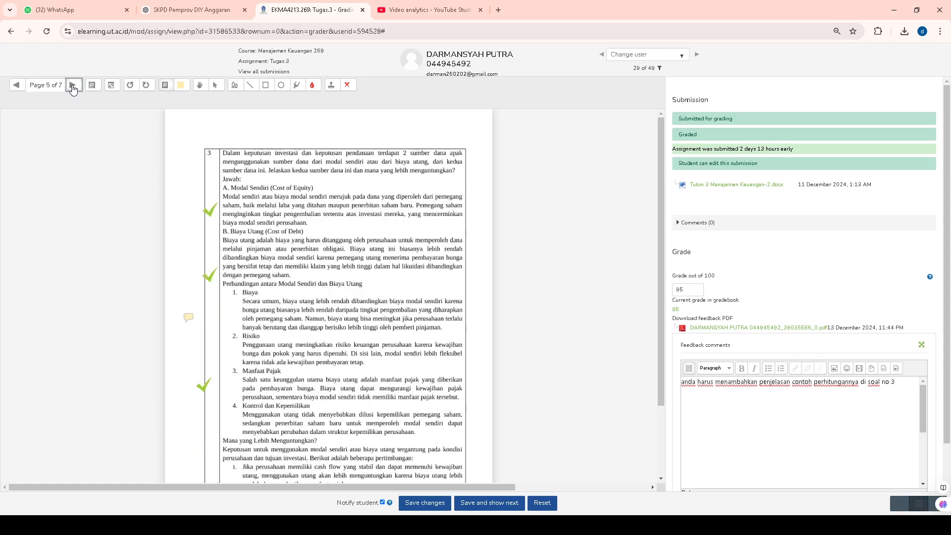
{"action": "left_click", "coordinate": [189, 318]}
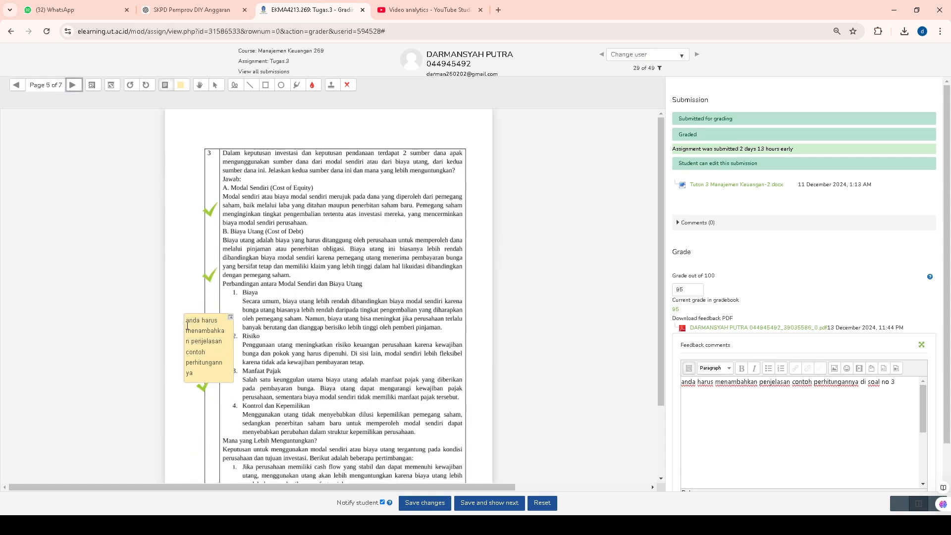
{"action": "left_click", "coordinate": [79, 91]}
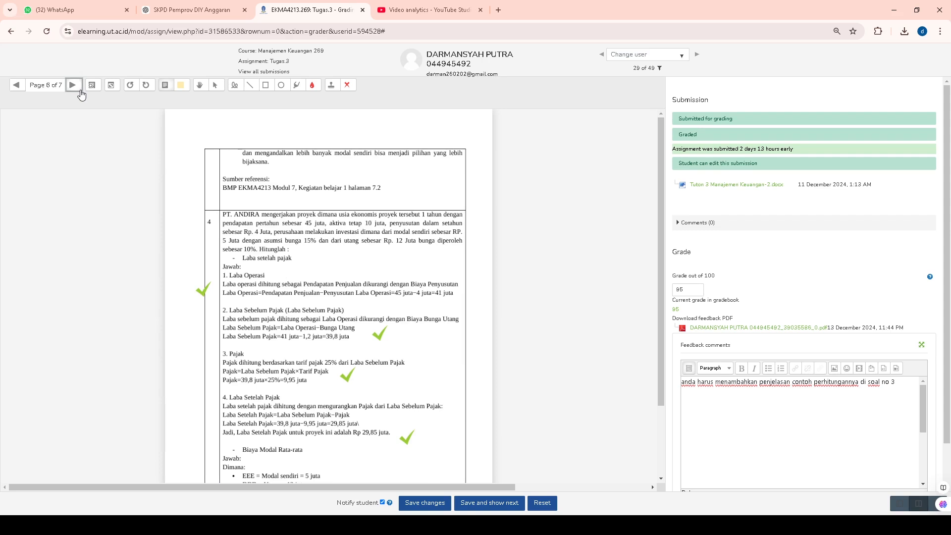
{"action": "left_click", "coordinate": [80, 91]}
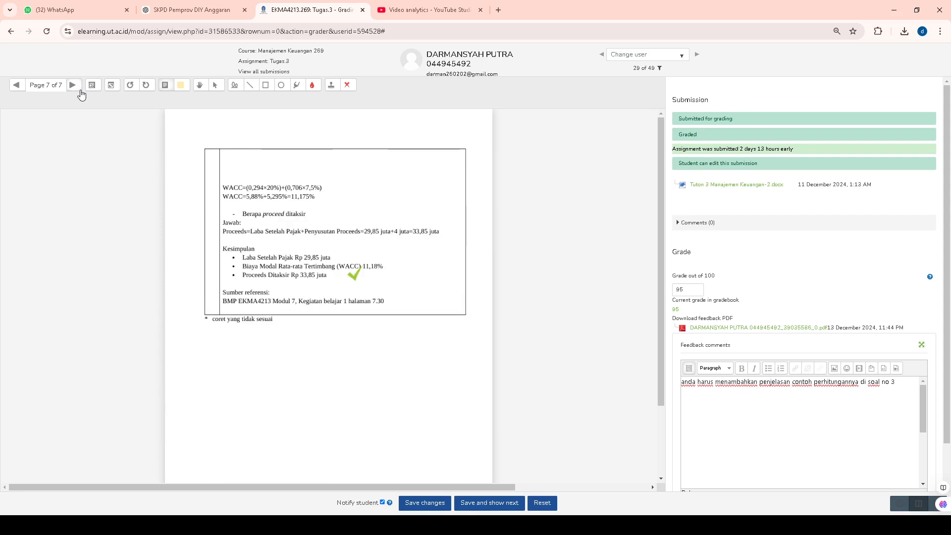
{"action": "left_click", "coordinate": [16, 86]}
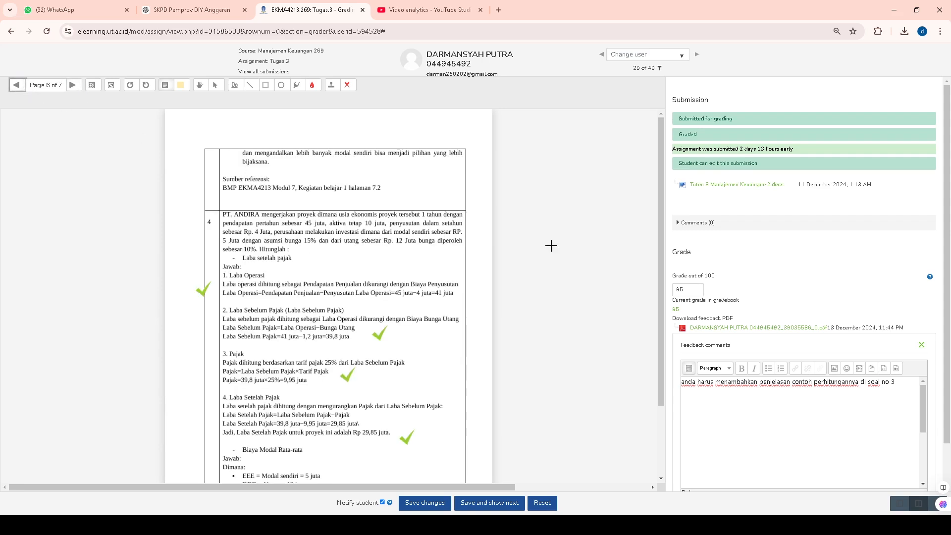